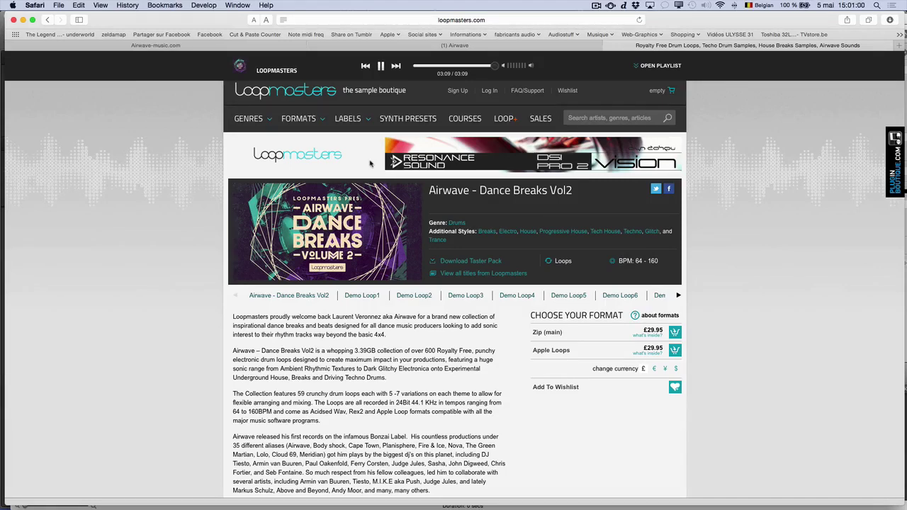
Switch from the product page to Finder and look through the loop files in the Airwave - Dance Breaks Vol 2 folder
{"action": "scroll", "coordinate": [374, 163], "scroll_direction": "down", "scroll_amount": 1}
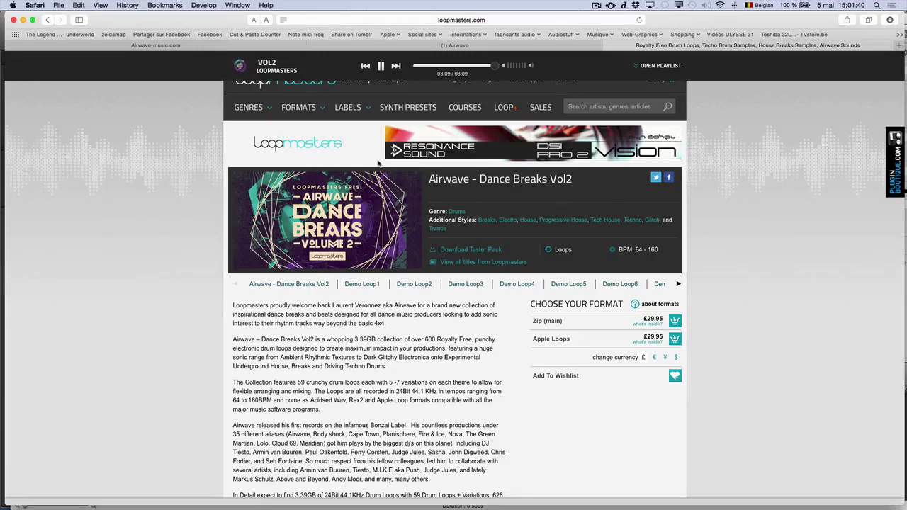
{"action": "key", "text": "super+Tab"}
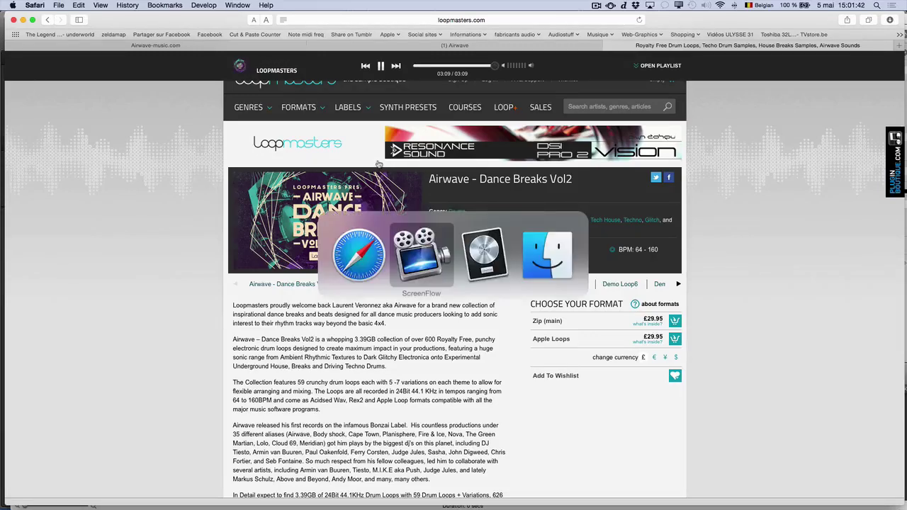
{"action": "key", "text": "super+Tab"}
{"action": "key", "text": "super+Tab"}
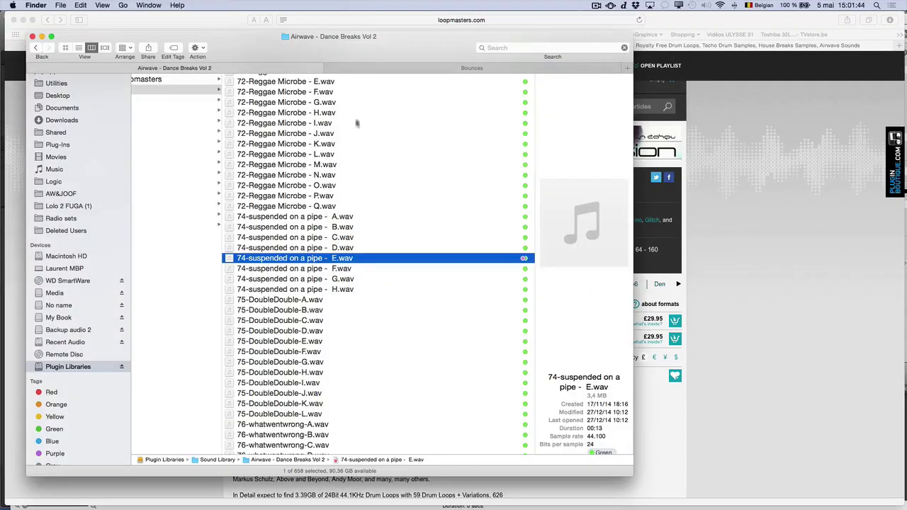
{"action": "scroll", "coordinate": [301, 190], "scroll_direction": "down", "scroll_amount": 3}
{"action": "scroll", "coordinate": [301, 190], "scroll_direction": "down", "scroll_amount": 20}
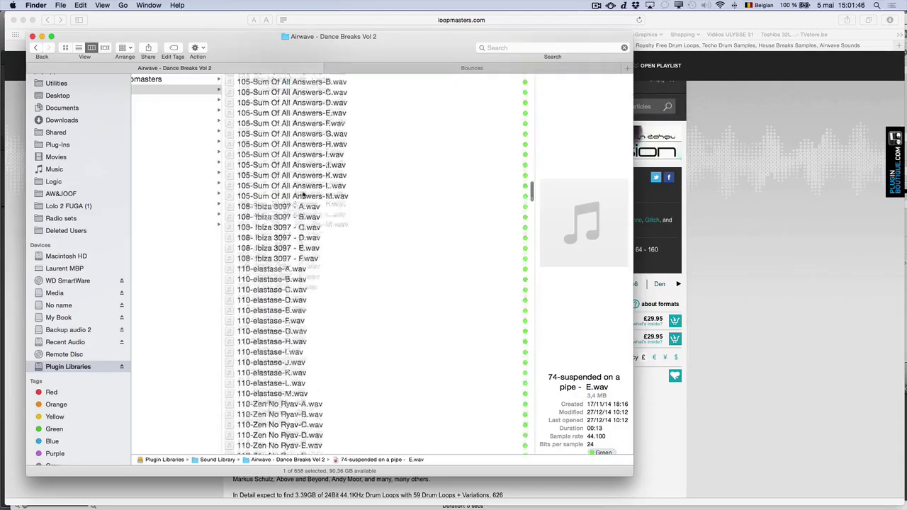
{"action": "scroll", "coordinate": [303, 193], "scroll_direction": "up", "scroll_amount": 20}
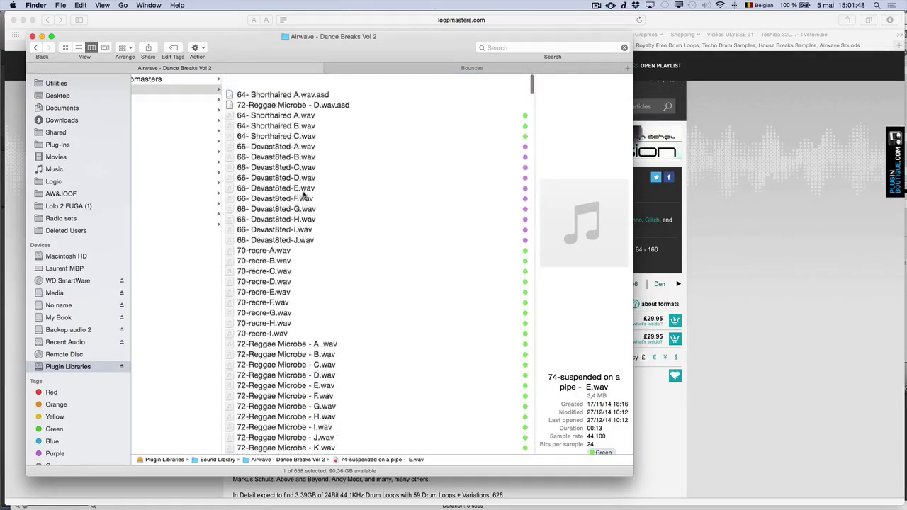
{"action": "scroll", "coordinate": [304, 193], "scroll_direction": "down", "scroll_amount": 8}
{"action": "scroll", "coordinate": [303, 270], "scroll_direction": "down", "scroll_amount": 12}
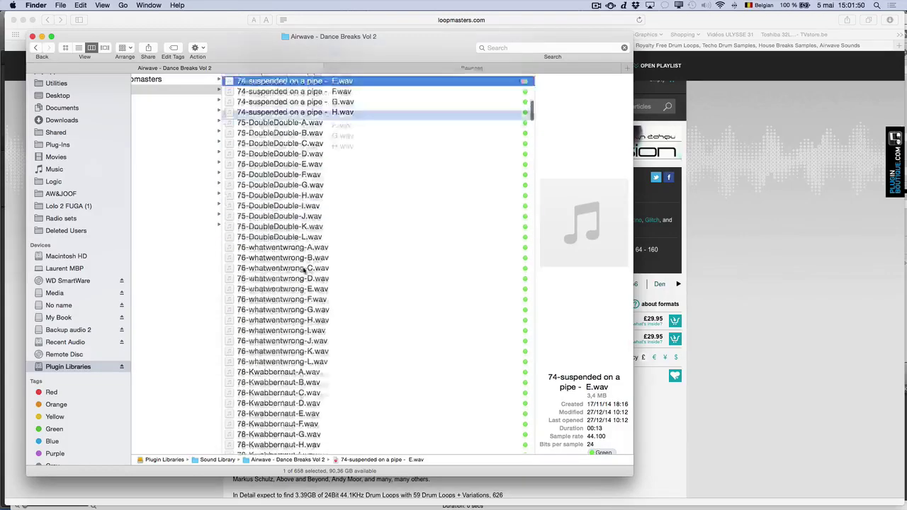
{"action": "scroll", "coordinate": [303, 270], "scroll_direction": "down", "scroll_amount": 15}
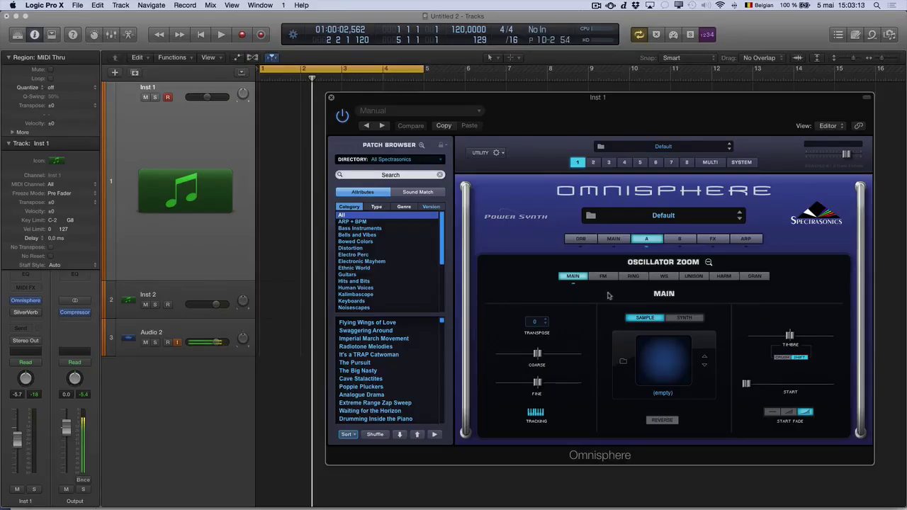
Initialize the Omnisphere patch and set oscillator A to Sample mode
{"action": "left_click", "coordinate": [488, 154]}
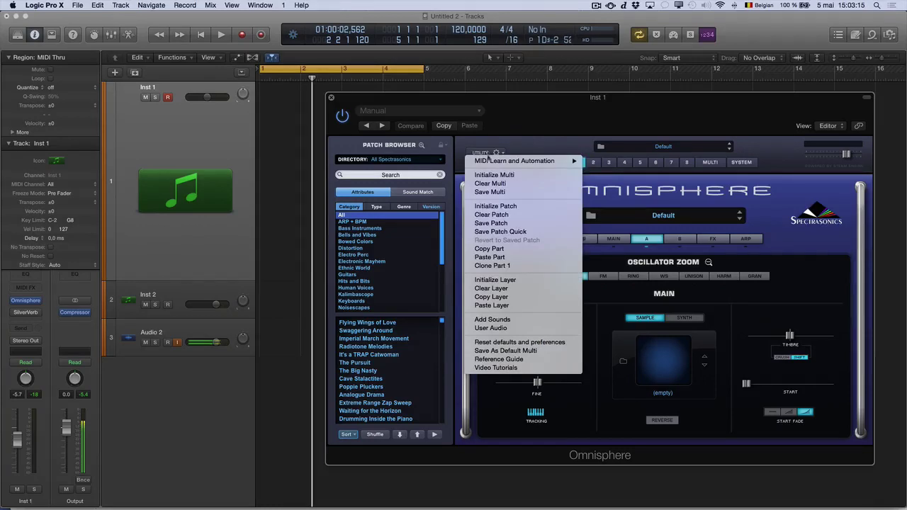
{"action": "left_click", "coordinate": [510, 207]}
{"action": "key", "text": "Return"}
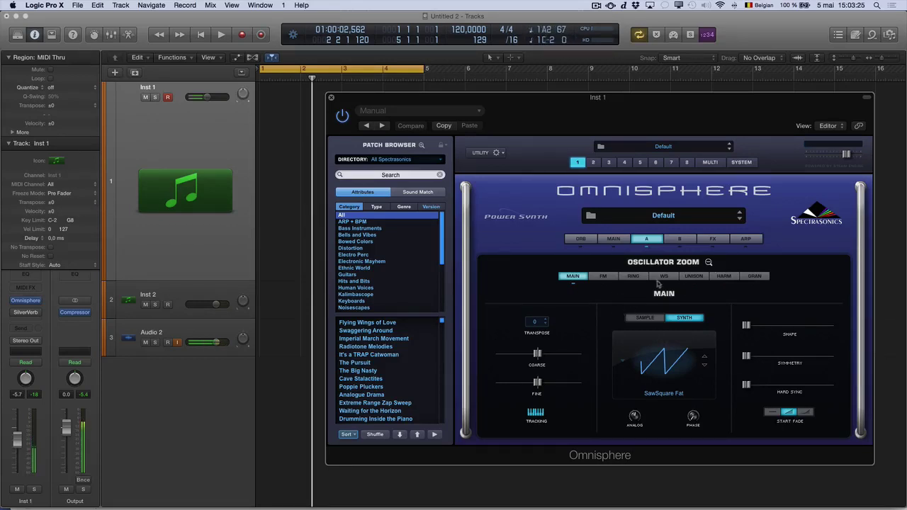
{"action": "left_click", "coordinate": [643, 320]}
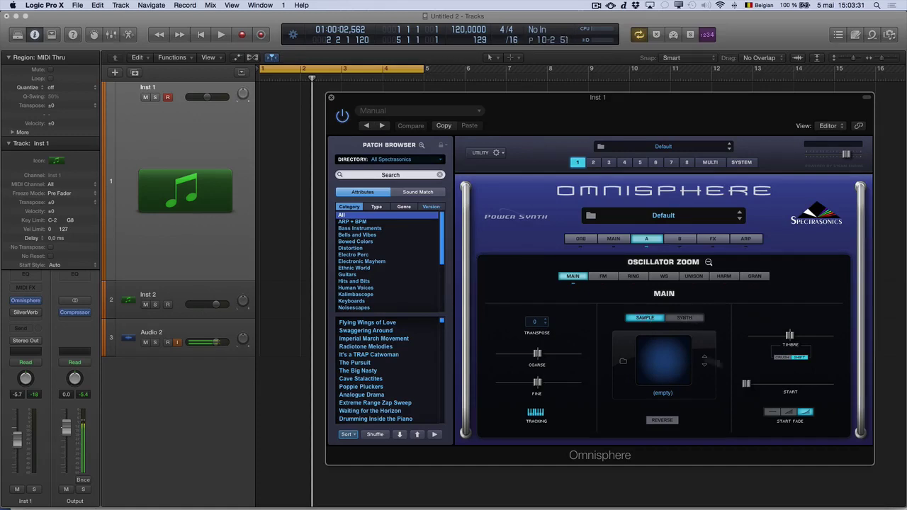
Load 126- Iknego -M from the User soundsources into oscillator A and raise the Inst 1 channel volume to -0.1 dB
{"action": "left_click", "coordinate": [663, 360]}
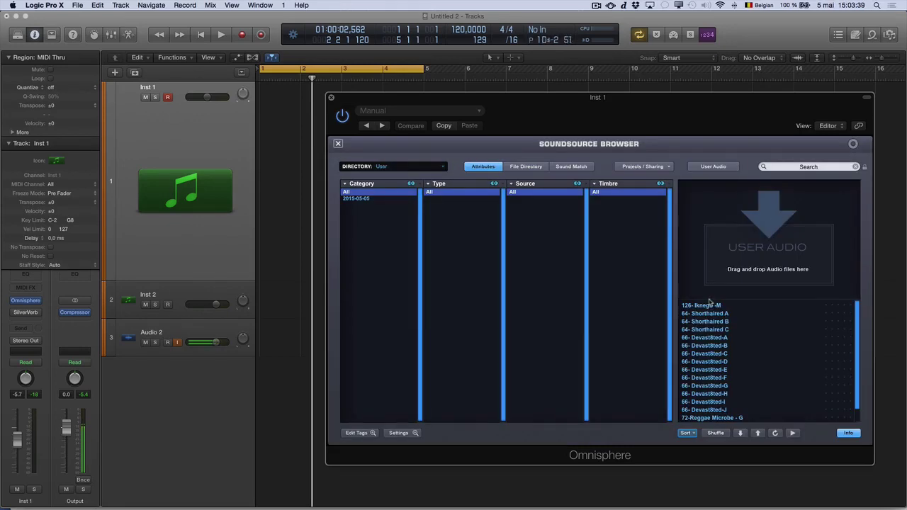
{"action": "scroll", "coordinate": [762, 322], "scroll_direction": "down", "scroll_amount": 2}
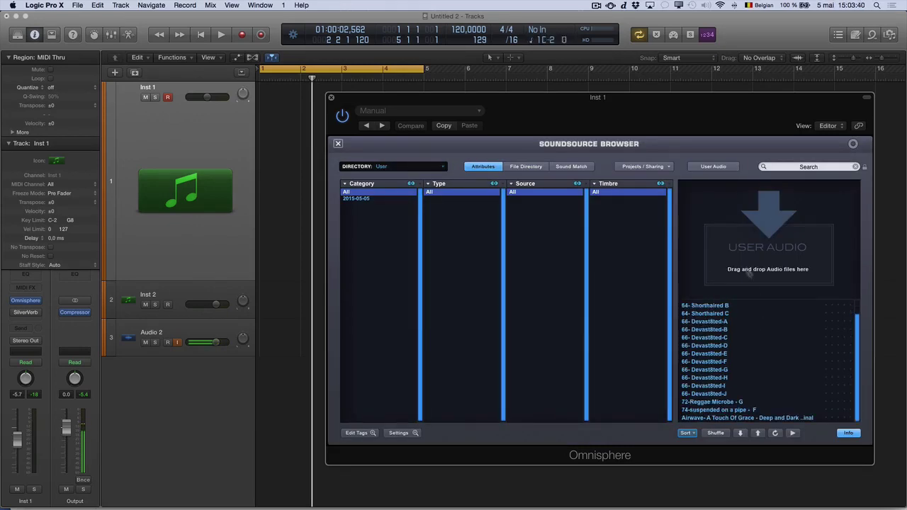
{"action": "left_click", "coordinate": [402, 167]}
{"action": "left_click", "coordinate": [401, 168]}
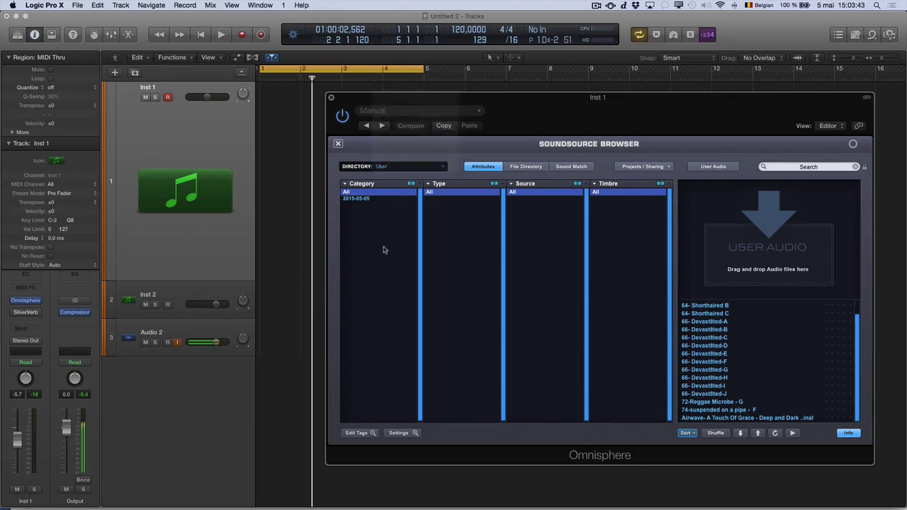
{"action": "scroll", "coordinate": [777, 333], "scroll_direction": "up", "scroll_amount": 2}
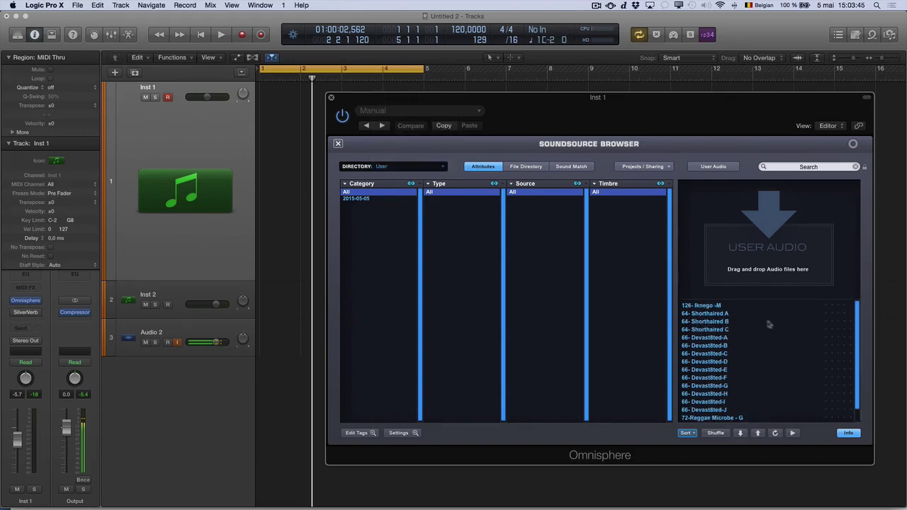
{"action": "left_click", "coordinate": [718, 306]}
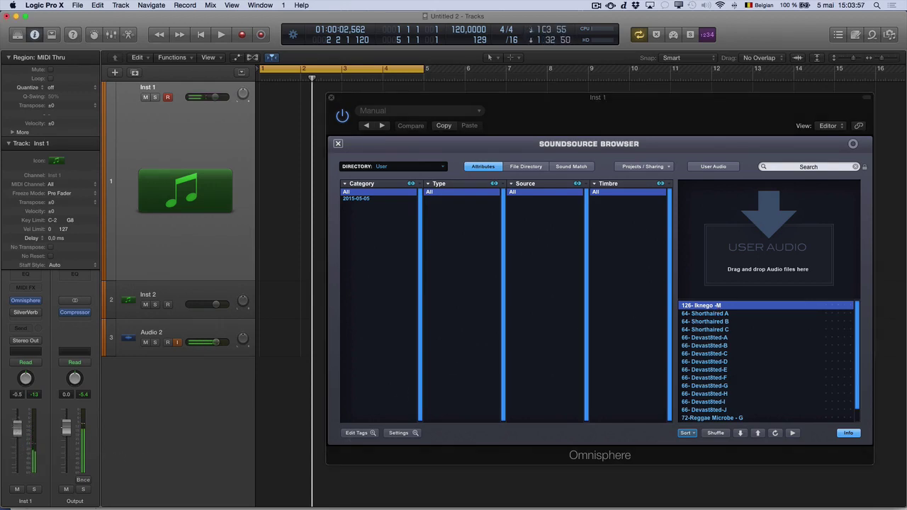
{"action": "left_click_drag", "start_coordinate": [17, 428], "coordinate": [17, 425]}
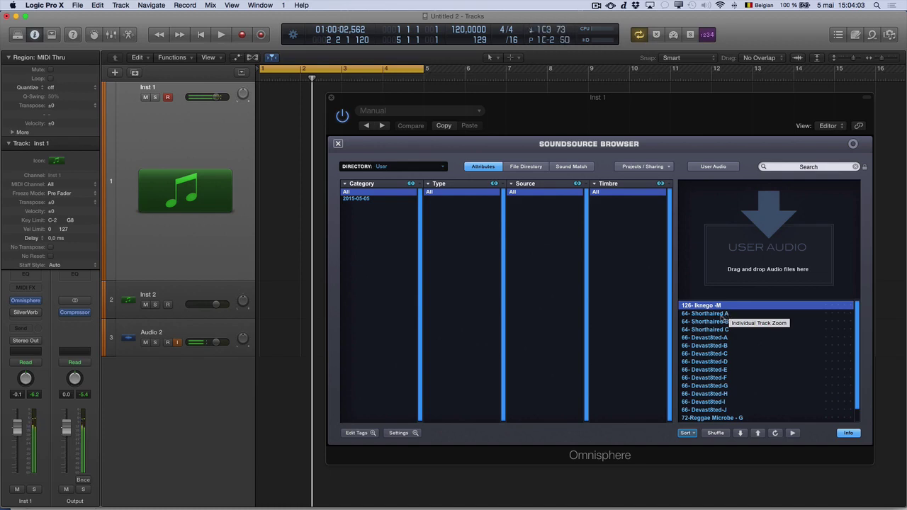
Audition 64- Shorthaired A, 66- Devast8ted-D and 66- Devast8ted-G, load 72-Reggae Microbe - G as the soundsource, and close the browser
{"action": "left_click", "coordinate": [722, 316]}
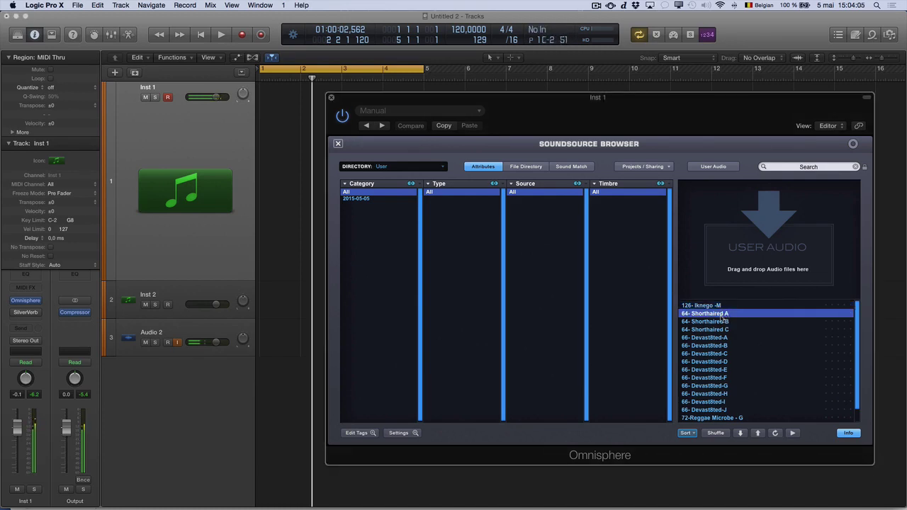
{"action": "left_click", "coordinate": [725, 361]}
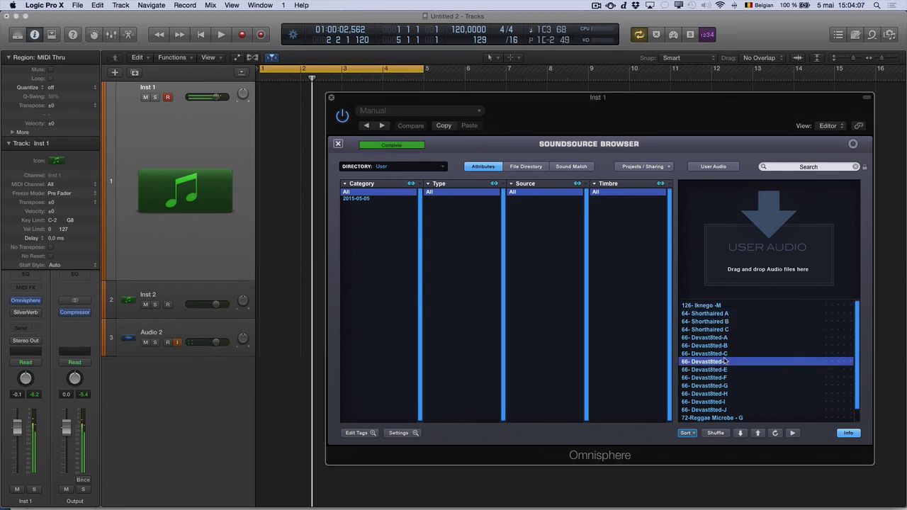
{"action": "scroll", "coordinate": [723, 362], "scroll_direction": "down", "scroll_amount": 2}
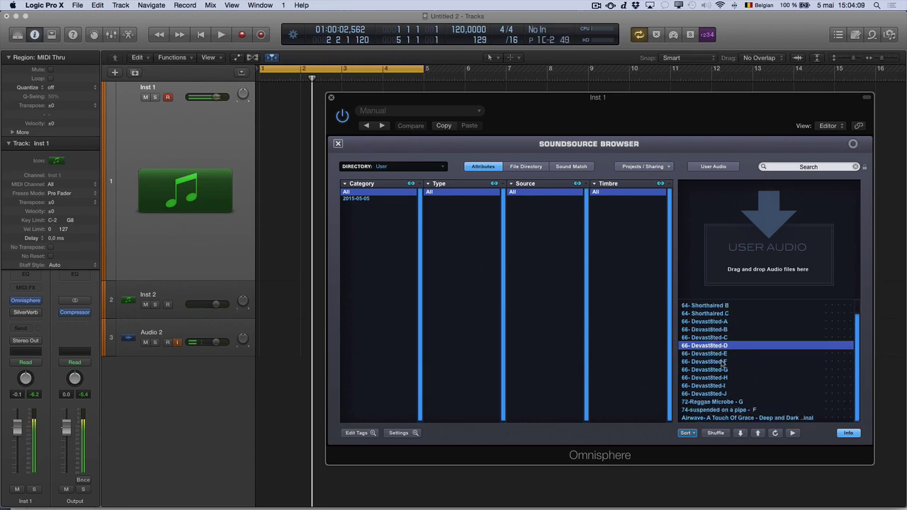
{"action": "scroll", "coordinate": [719, 352], "scroll_direction": "up", "scroll_amount": 2}
{"action": "scroll", "coordinate": [719, 352], "scroll_direction": "down", "scroll_amount": 1}
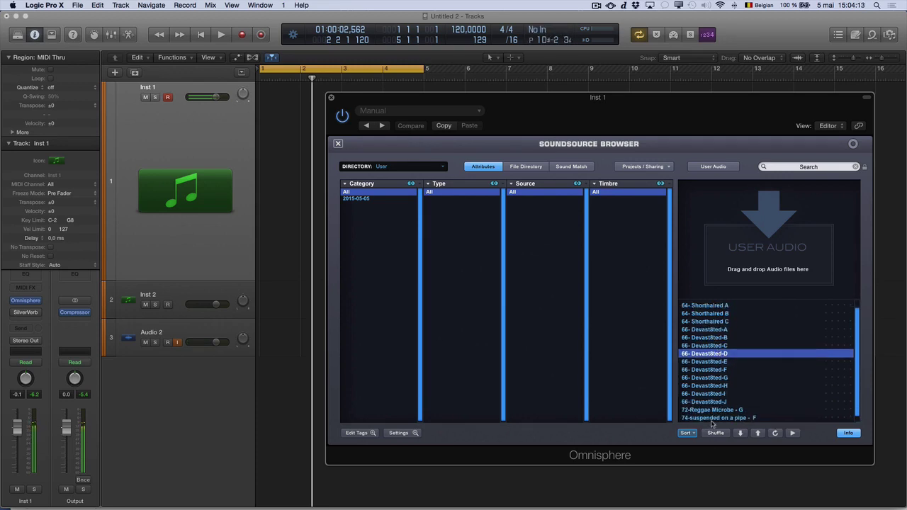
{"action": "left_click", "coordinate": [706, 379]}
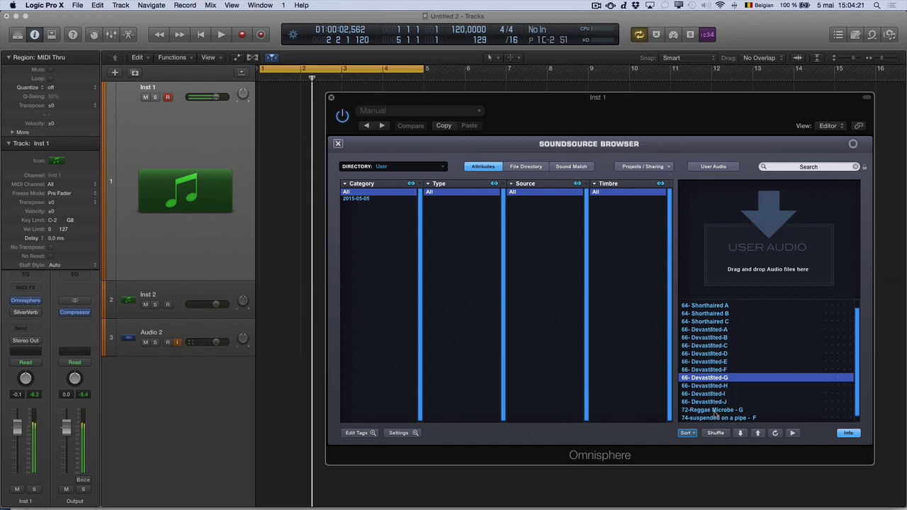
{"action": "left_click", "coordinate": [714, 410]}
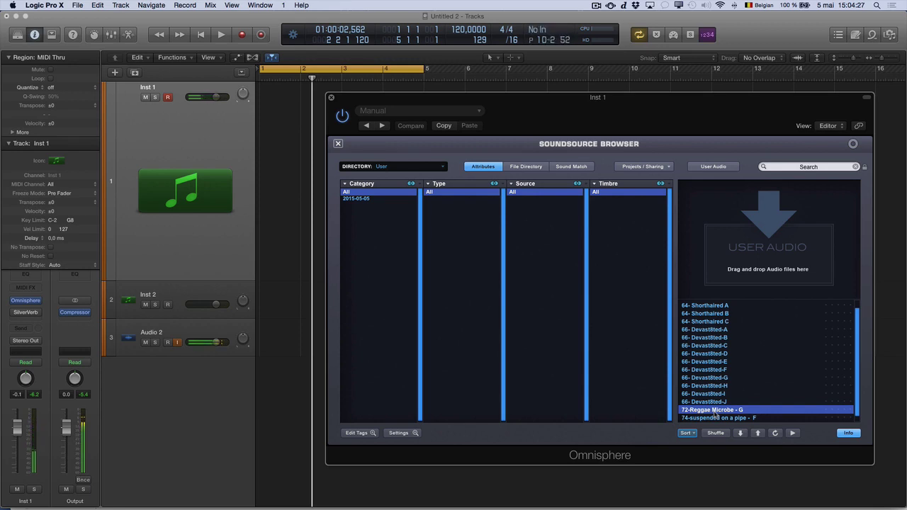
{"action": "scroll", "coordinate": [715, 415], "scroll_direction": "down", "scroll_amount": 1}
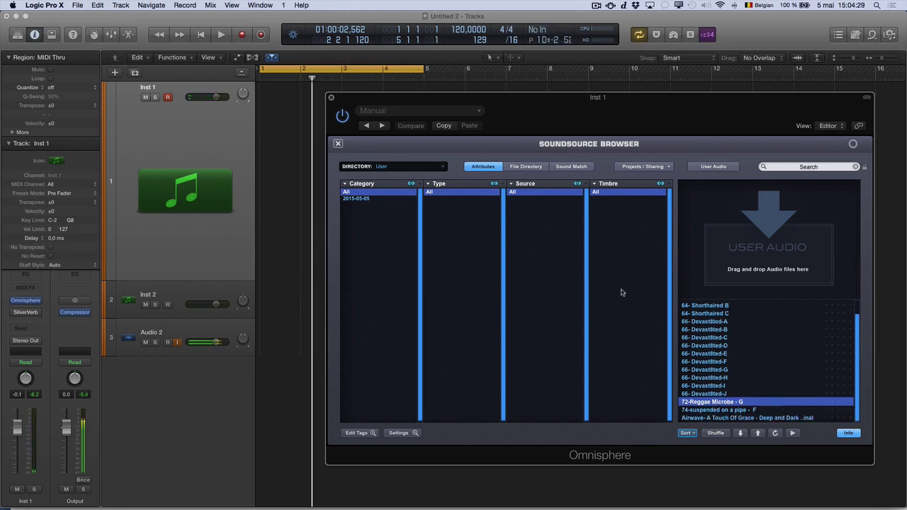
{"action": "left_click", "coordinate": [338, 144]}
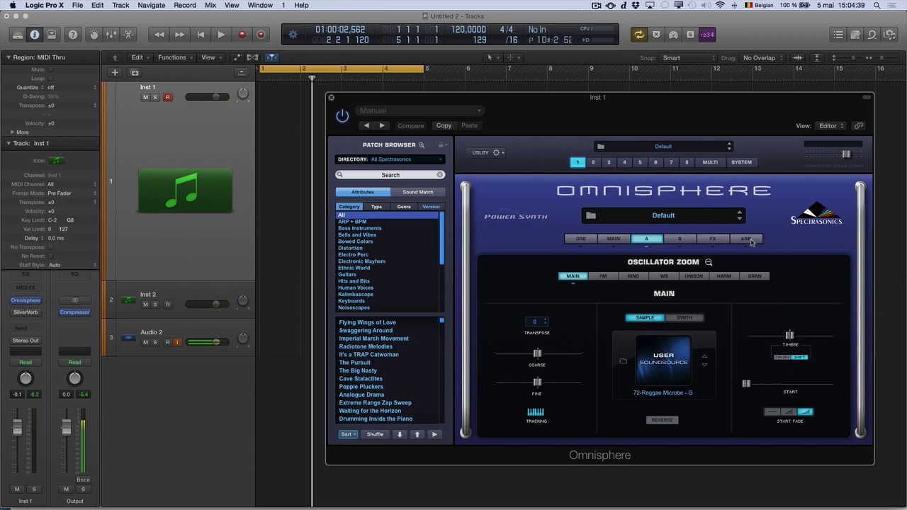
Enable granular synthesis on oscillator A, set the intensity to 0.076, and centre the grain playhead in Position mode
{"action": "left_click", "coordinate": [755, 280]}
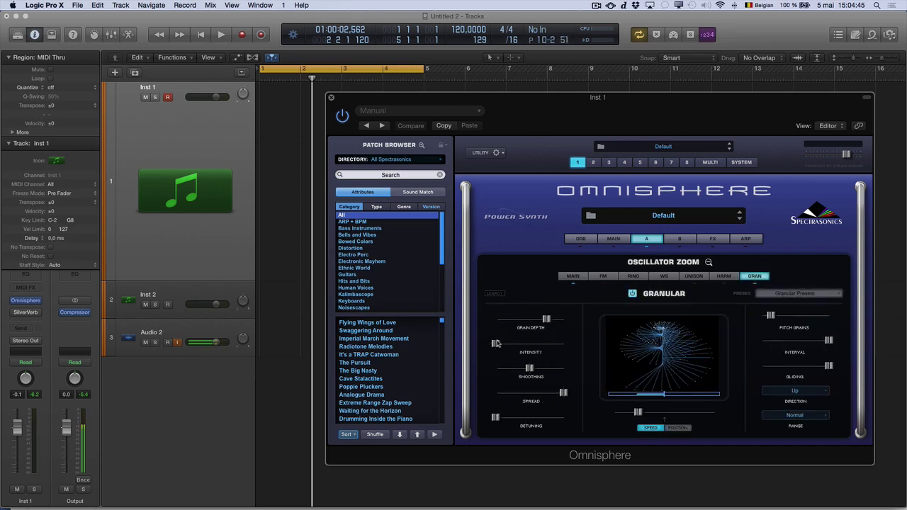
{"action": "left_click_drag", "start_coordinate": [497, 344], "coordinate": [502, 344]}
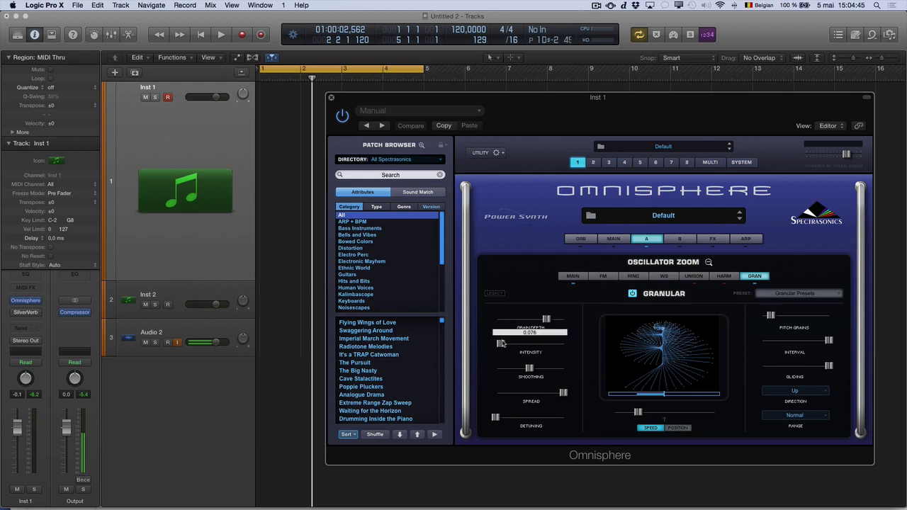
{"action": "left_click", "coordinate": [677, 428]}
{"action": "left_click_drag", "start_coordinate": [639, 413], "coordinate": [664, 417]}
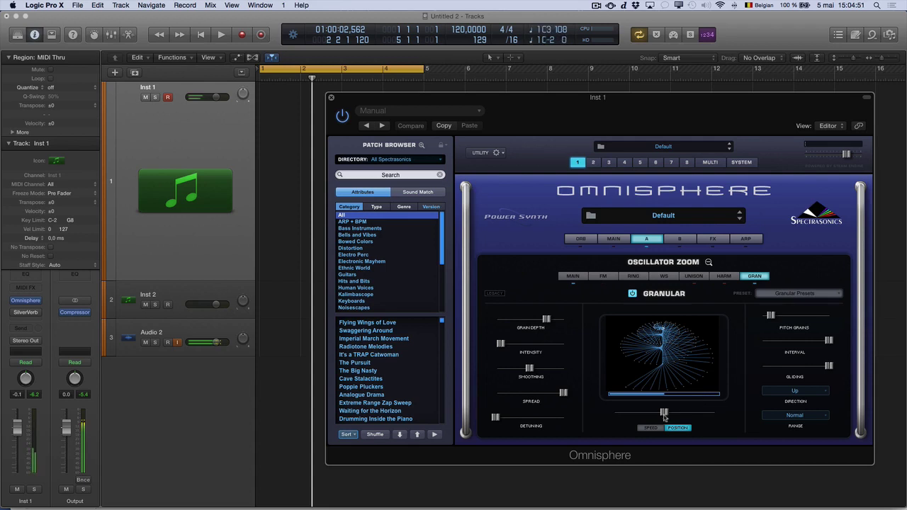
Set the granular grain depth to about two thirds and the intensity slightly past its midpoint
{"action": "left_click_drag", "start_coordinate": [500, 344], "coordinate": [535, 324]}
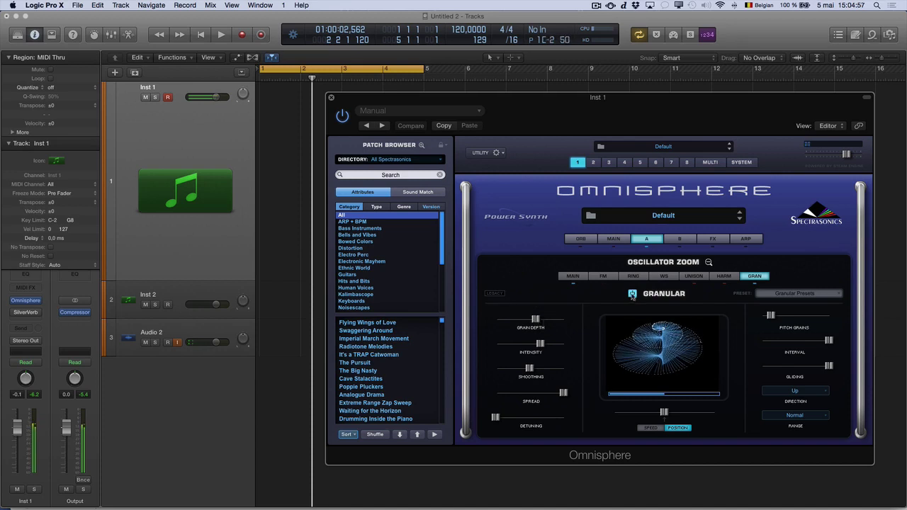
{"action": "left_click", "coordinate": [631, 294]}
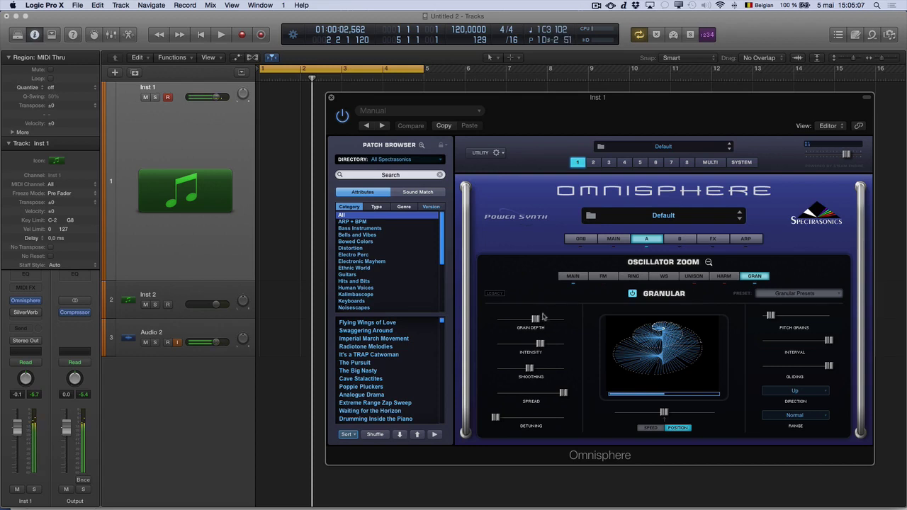
{"action": "mouse_move", "coordinate": [543, 322]}
{"action": "left_click_drag", "start_coordinate": [543, 322], "coordinate": [539, 347]}
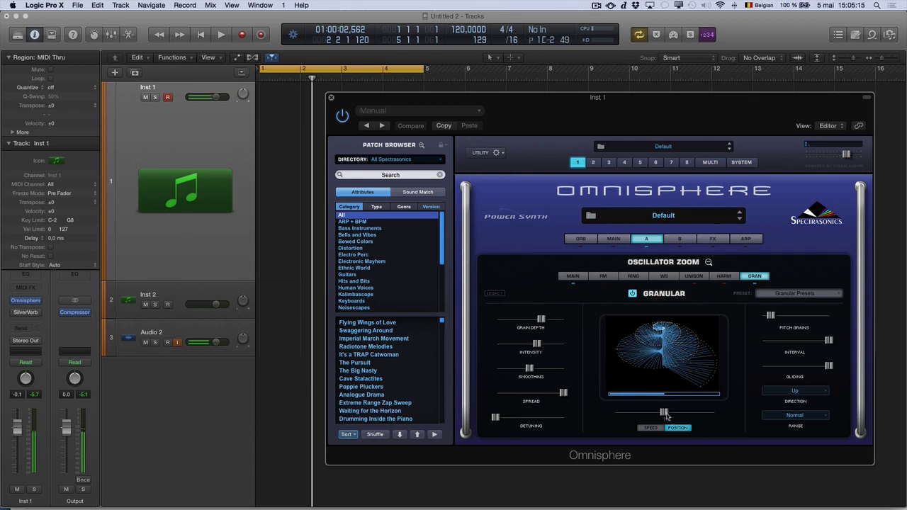
Lower the granular position to below its midpoint and modulate it with Randomize
{"action": "left_click_drag", "start_coordinate": [665, 413], "coordinate": [646, 422]}
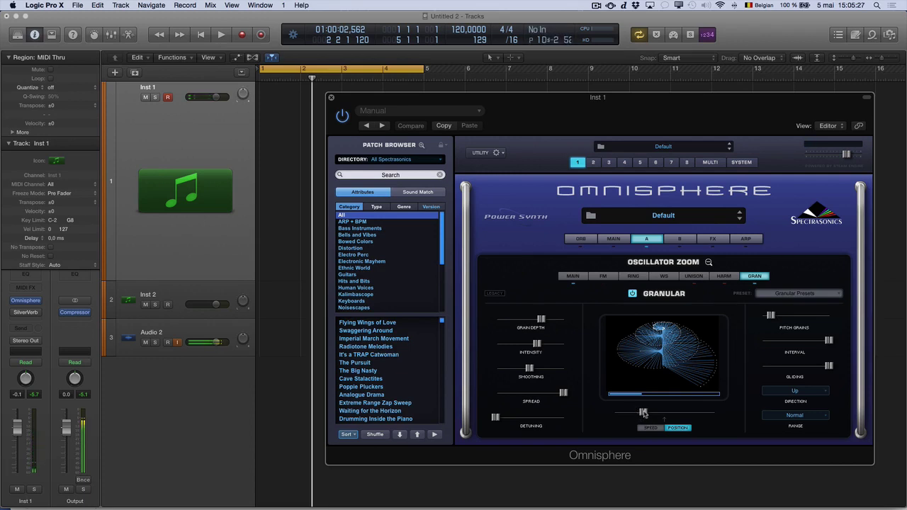
{"action": "right_click", "coordinate": [644, 412]}
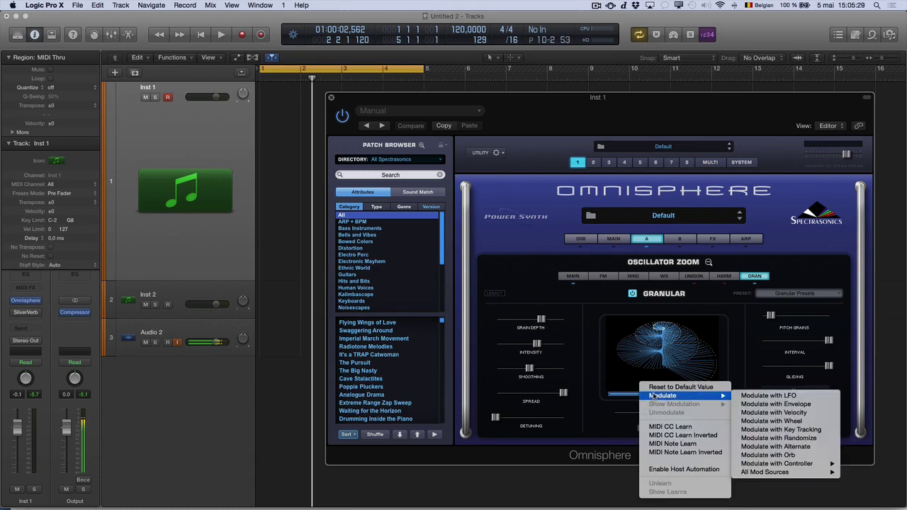
{"action": "key", "text": "Escape"}
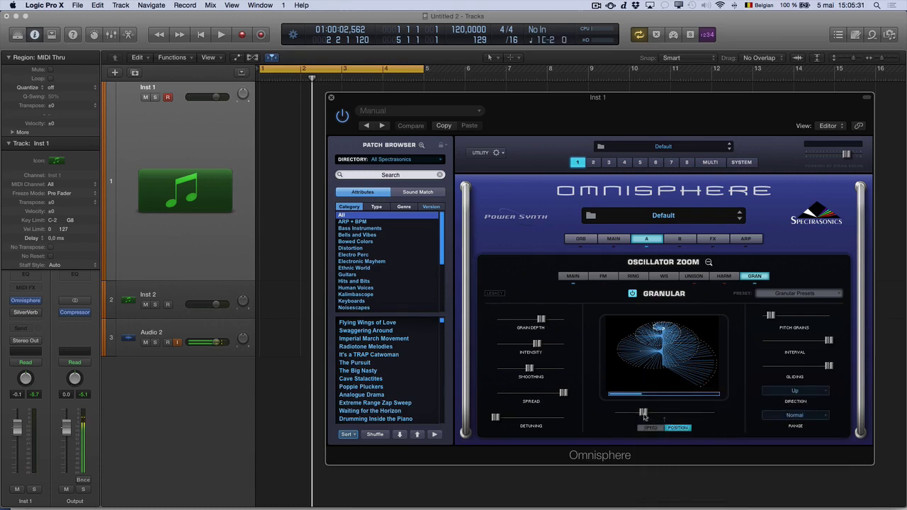
{"action": "right_click", "coordinate": [644, 413]}
{"action": "mouse_move", "coordinate": [679, 399]}
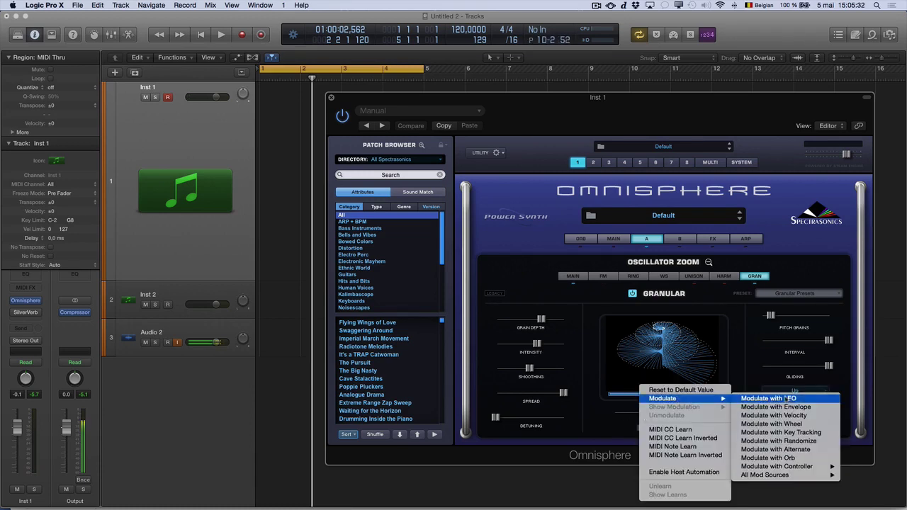
{"action": "left_click", "coordinate": [802, 442]}
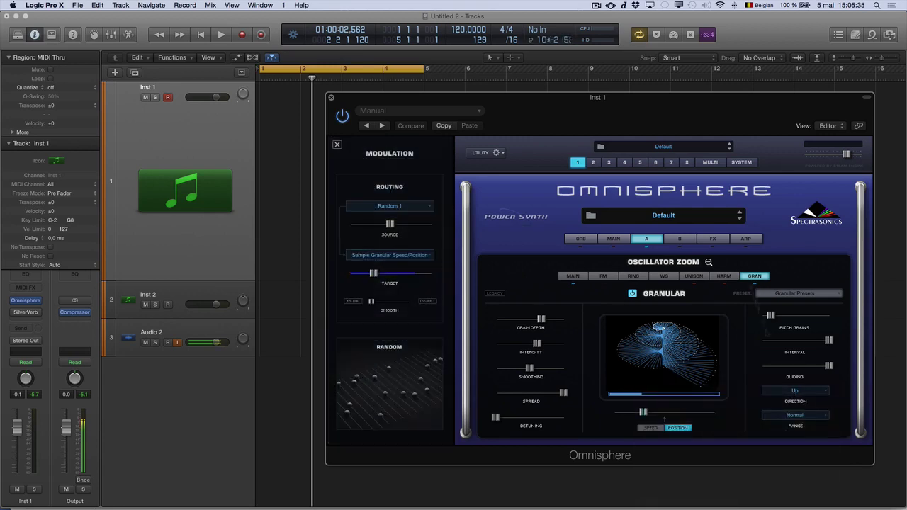
Enable the arpeggiator and shorten its pattern to a single step
{"action": "left_click", "coordinate": [748, 239]}
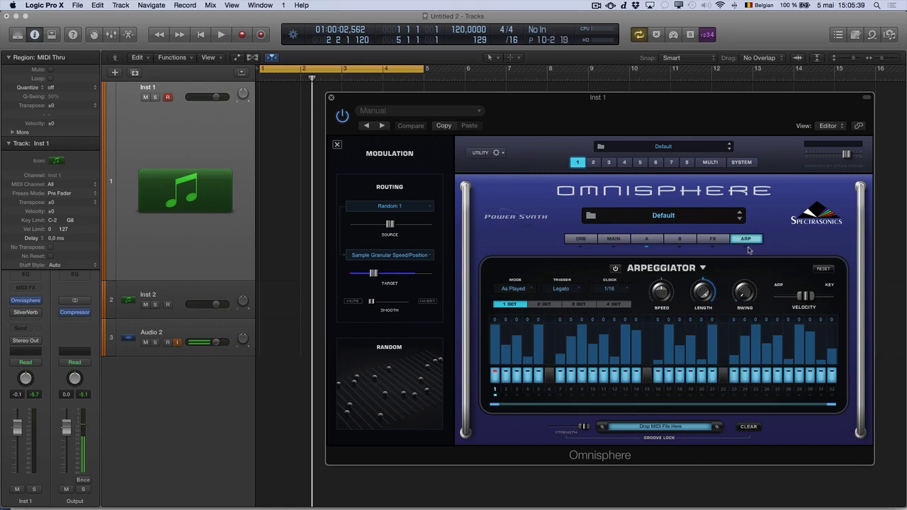
{"action": "left_click_drag", "start_coordinate": [832, 406], "coordinate": [428, 444]}
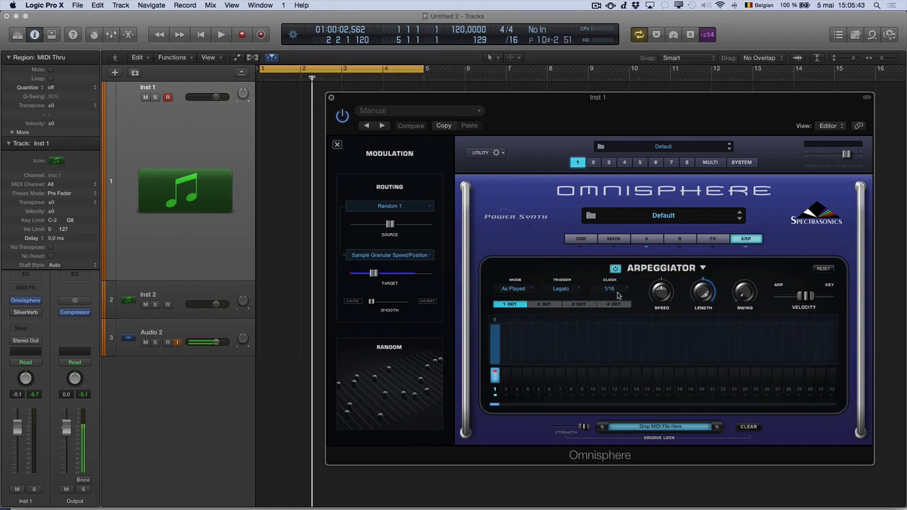
Compare the sound with oscillator A's granular position modulation by Random 1 muted and unmuted
{"action": "left_click", "coordinate": [647, 239]}
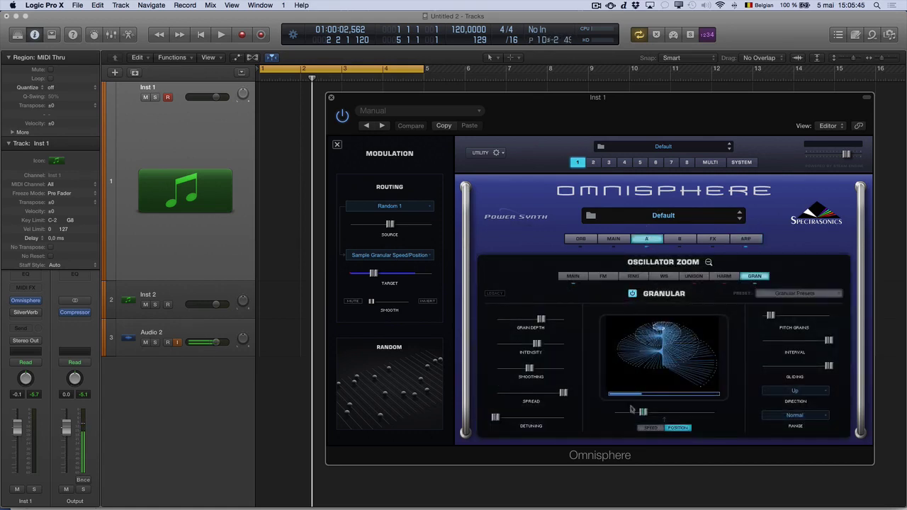
{"action": "right_click", "coordinate": [641, 412]}
{"action": "mouse_move", "coordinate": [648, 404]}
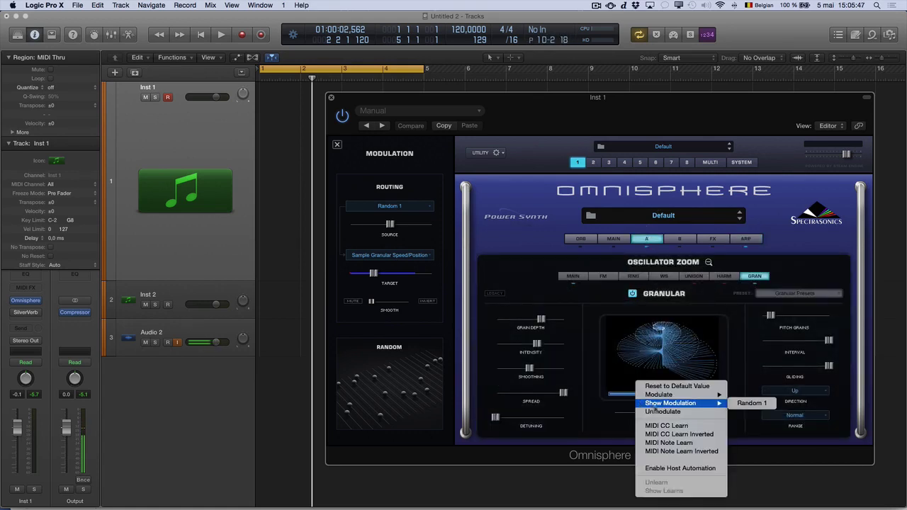
{"action": "left_click", "coordinate": [358, 303]}
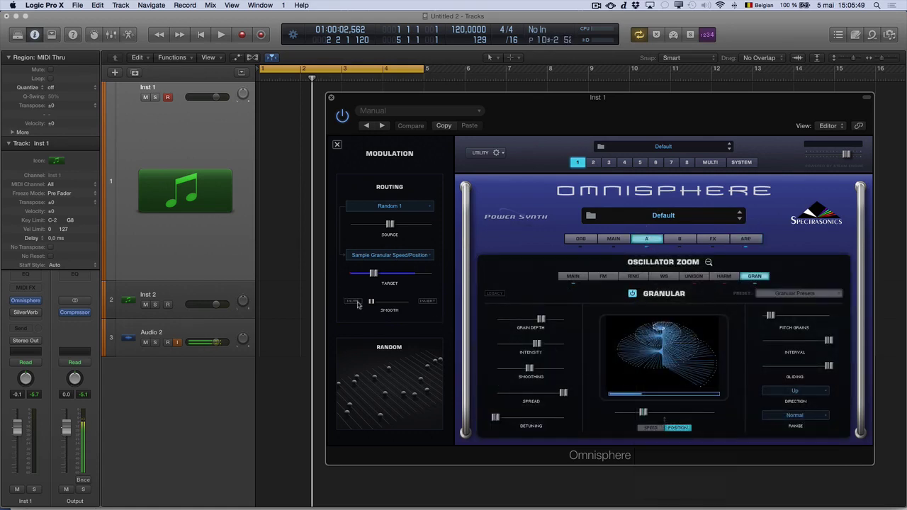
{"action": "left_click", "coordinate": [353, 302]}
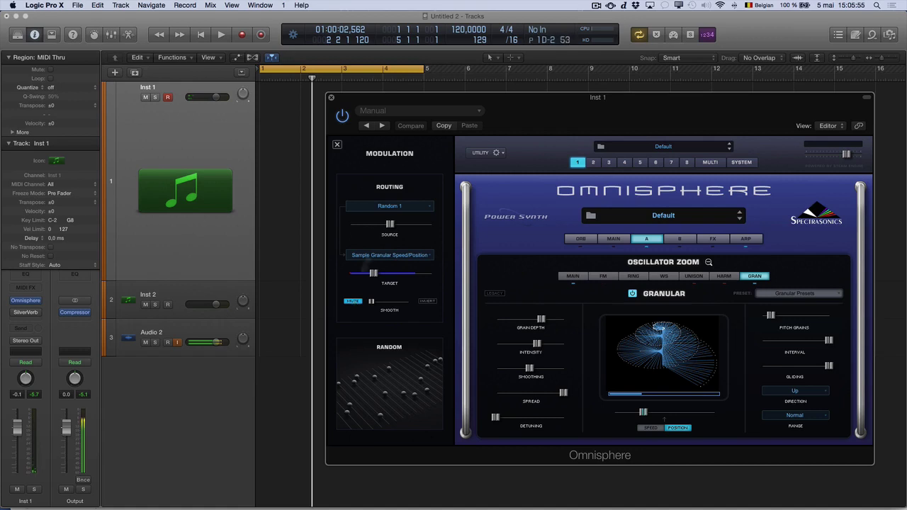
{"action": "left_click", "coordinate": [352, 301]}
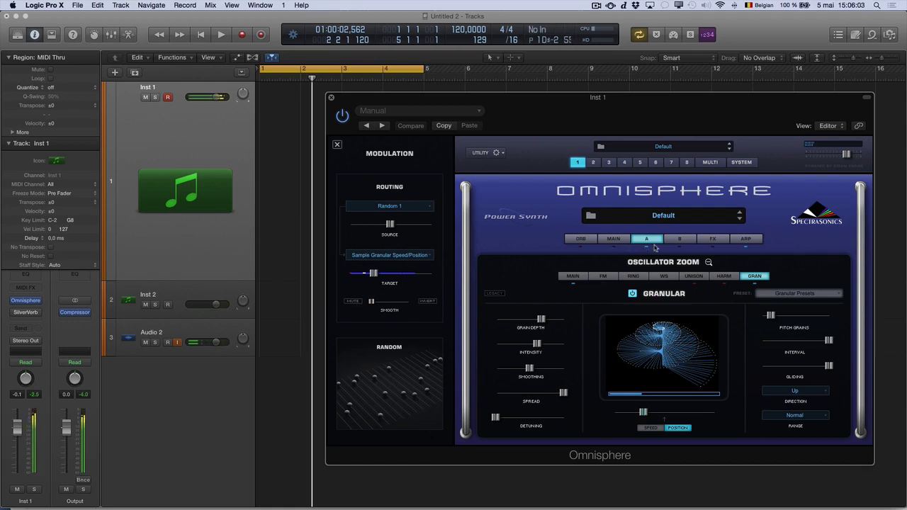
Lower the sustain of oscillator A's amp envelope to minimum and shorten its decay to nearly minimum
{"action": "left_click", "coordinate": [755, 240]}
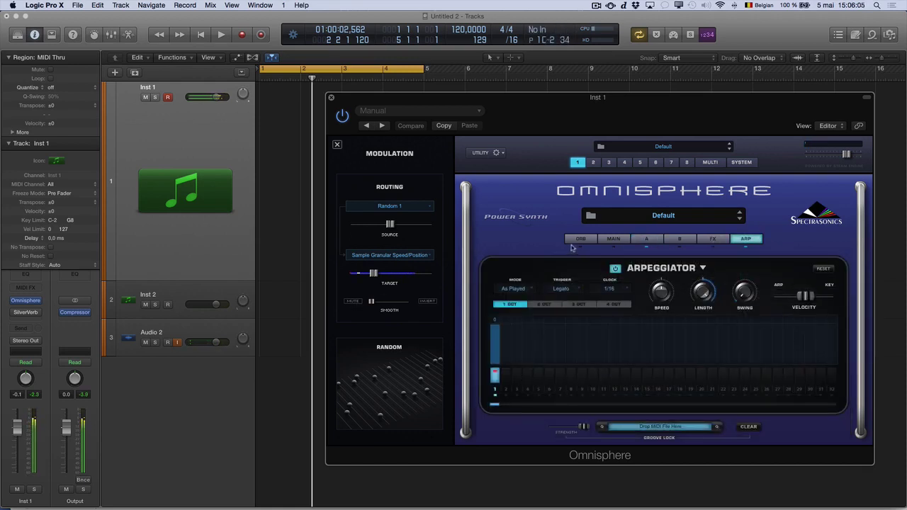
{"action": "left_click", "coordinate": [638, 241]}
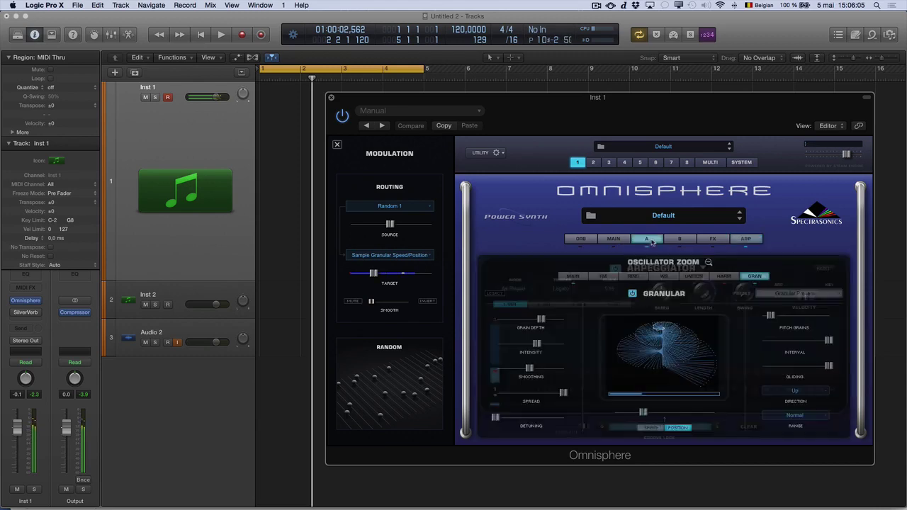
{"action": "left_click", "coordinate": [572, 276]}
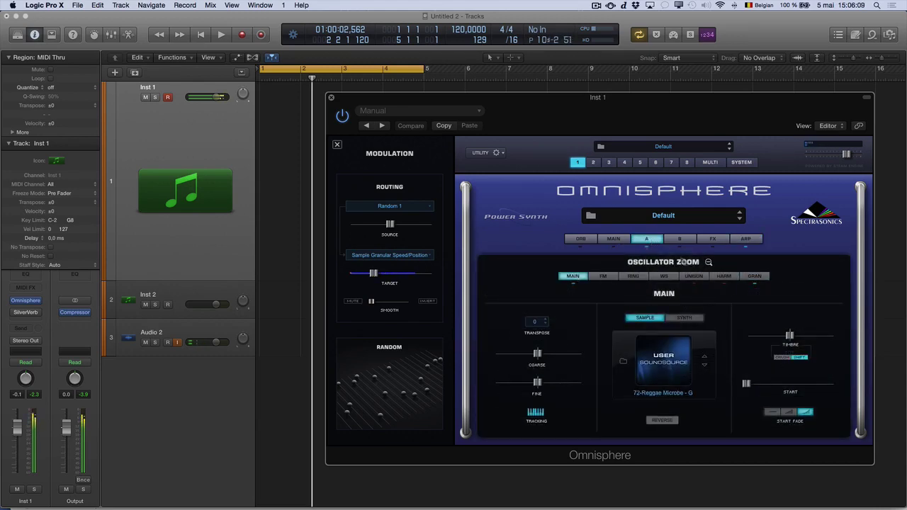
{"action": "left_click", "coordinate": [651, 240]}
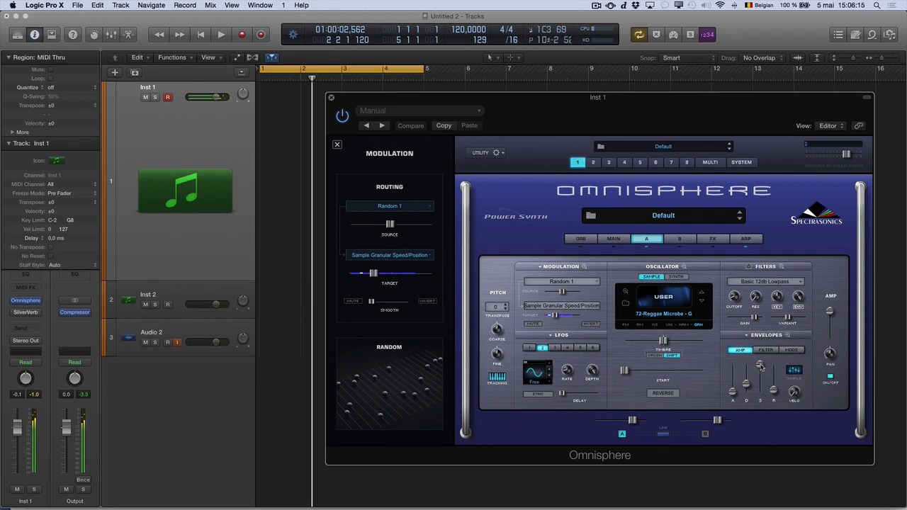
{"action": "left_click_drag", "start_coordinate": [760, 365], "coordinate": [762, 428]}
{"action": "left_click_drag", "start_coordinate": [746, 383], "coordinate": [746, 391]}
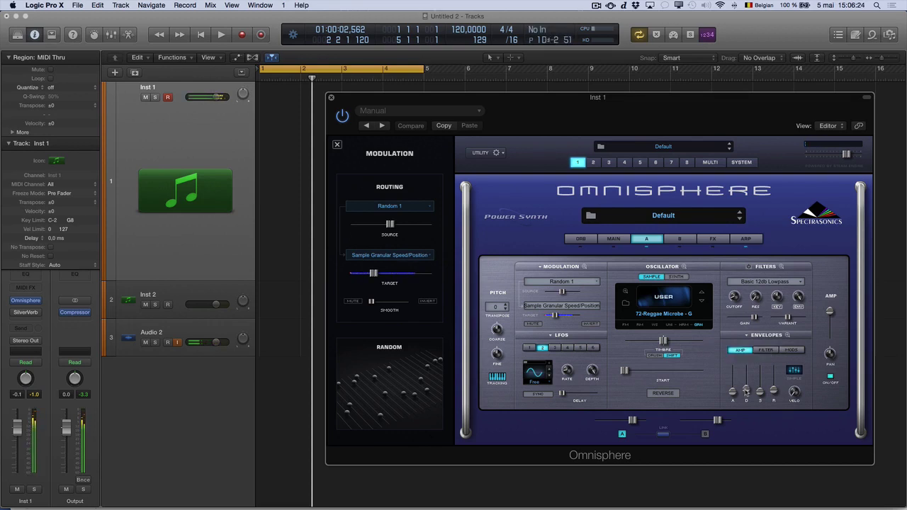
Add the Chorus Echo delay to the third slot of the common effects rack
{"action": "left_click", "coordinate": [715, 241]}
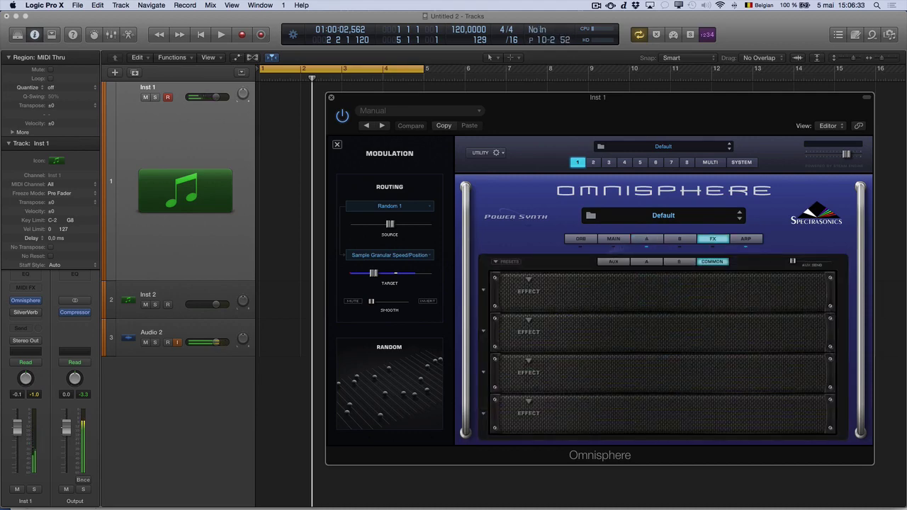
{"action": "left_click", "coordinate": [528, 365]}
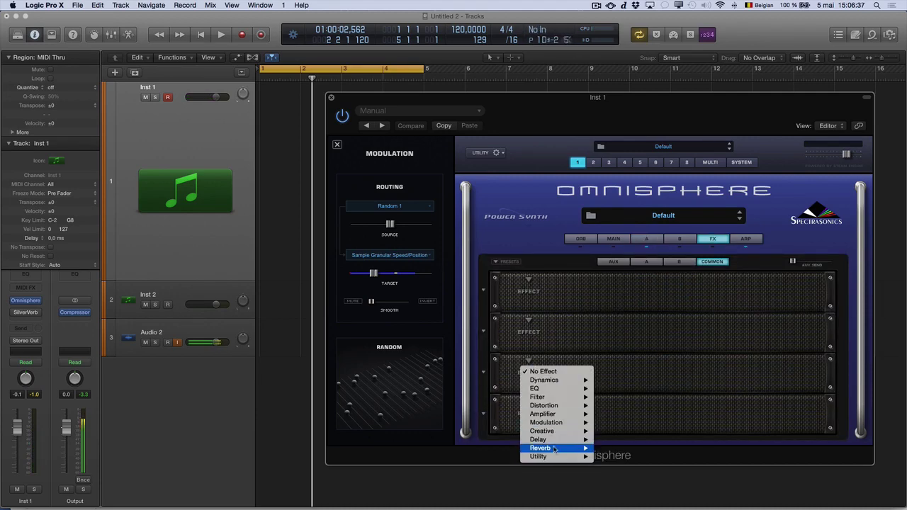
{"action": "mouse_move", "coordinate": [577, 440]}
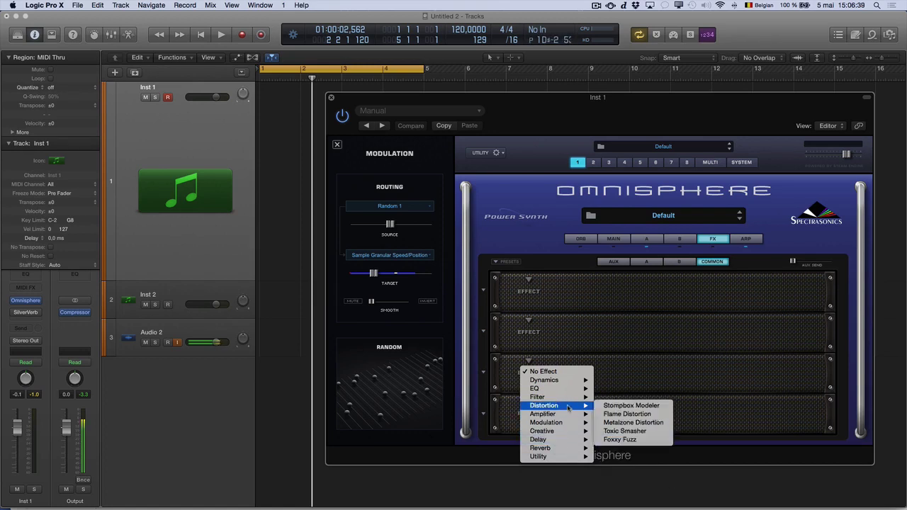
{"action": "mouse_move", "coordinate": [565, 406]}
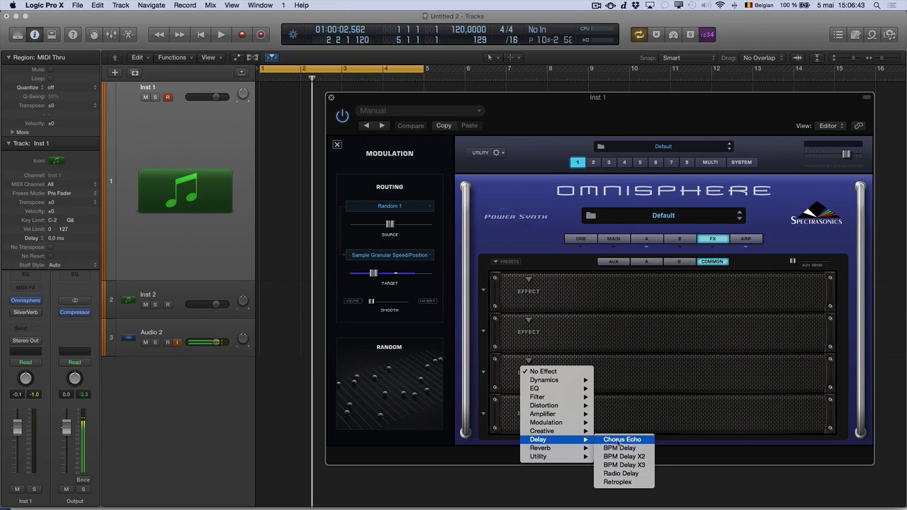
{"action": "left_click", "coordinate": [610, 439]}
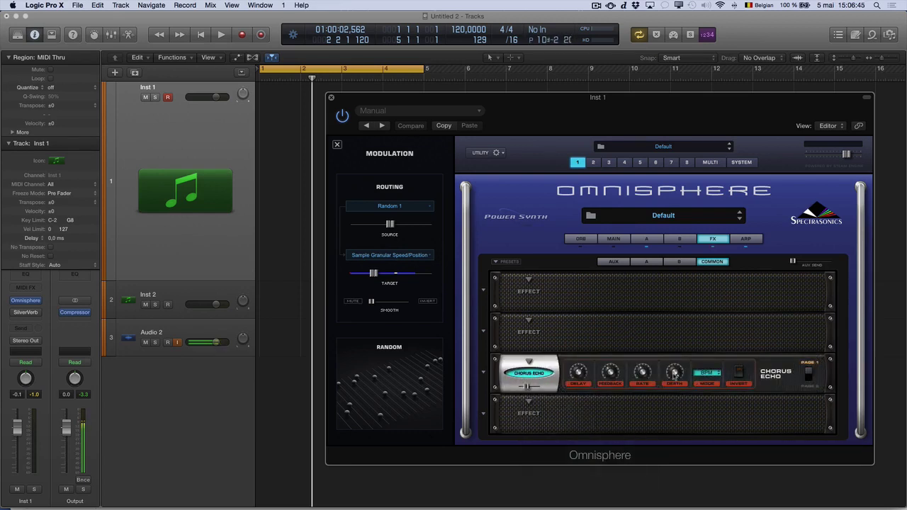
Turn down the Chorus Echo's depth and set its mix to about halfway
{"action": "left_click_drag", "start_coordinate": [674, 373], "coordinate": [682, 450]}
{"action": "left_click_drag", "start_coordinate": [527, 387], "coordinate": [528, 388]}
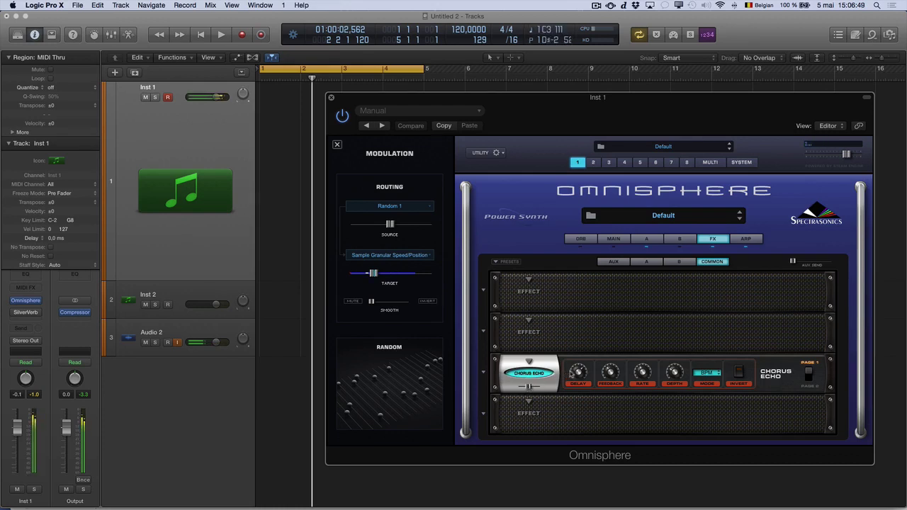
{"action": "mouse_move", "coordinate": [578, 373]}
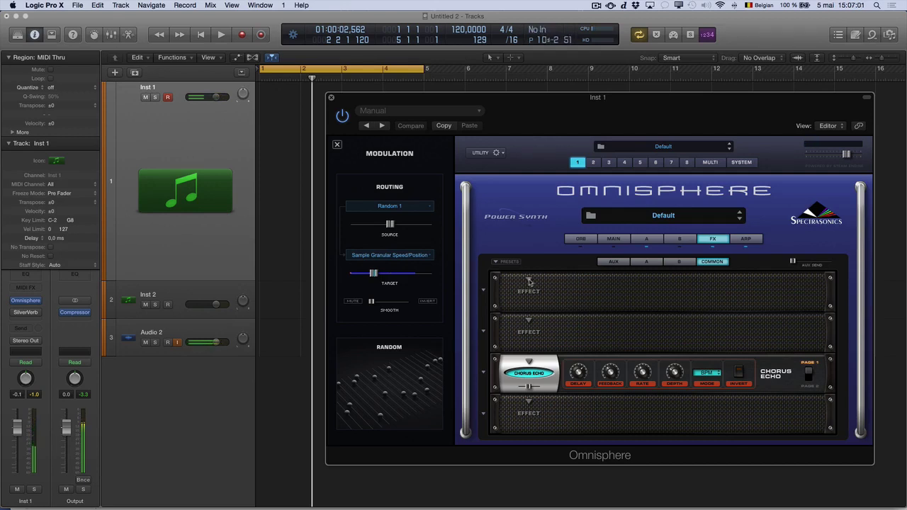
Add the Thriftshop Speaker amplifier effect to the first slot of the common effects rack
{"action": "left_click", "coordinate": [528, 280]}
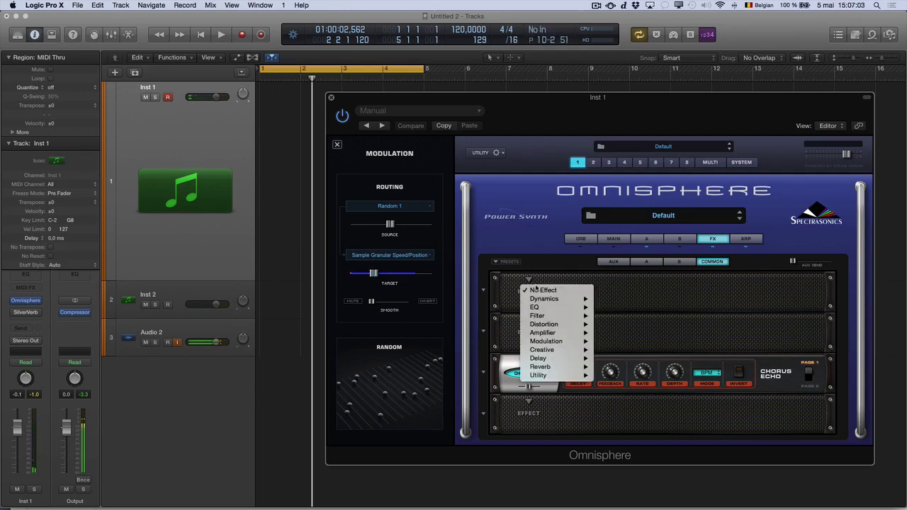
{"action": "mouse_move", "coordinate": [557, 350]}
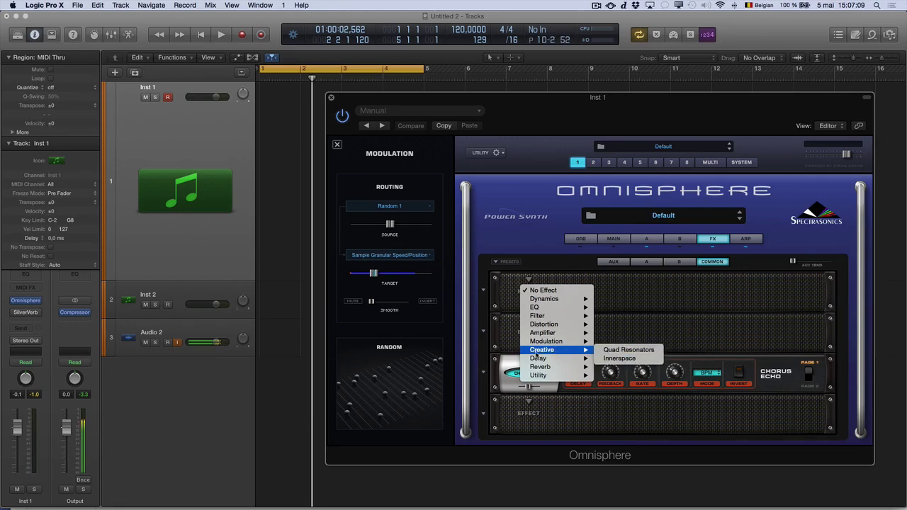
{"action": "mouse_move", "coordinate": [543, 326]}
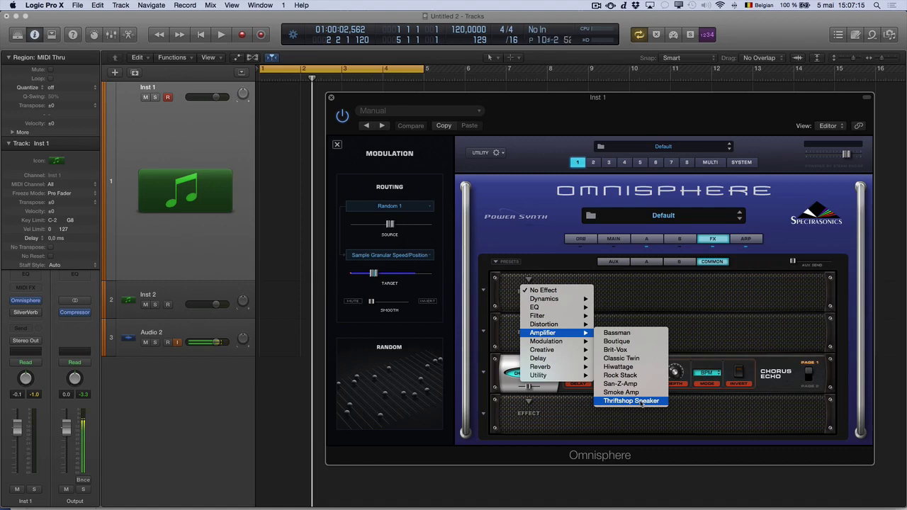
{"action": "left_click", "coordinate": [641, 403]}
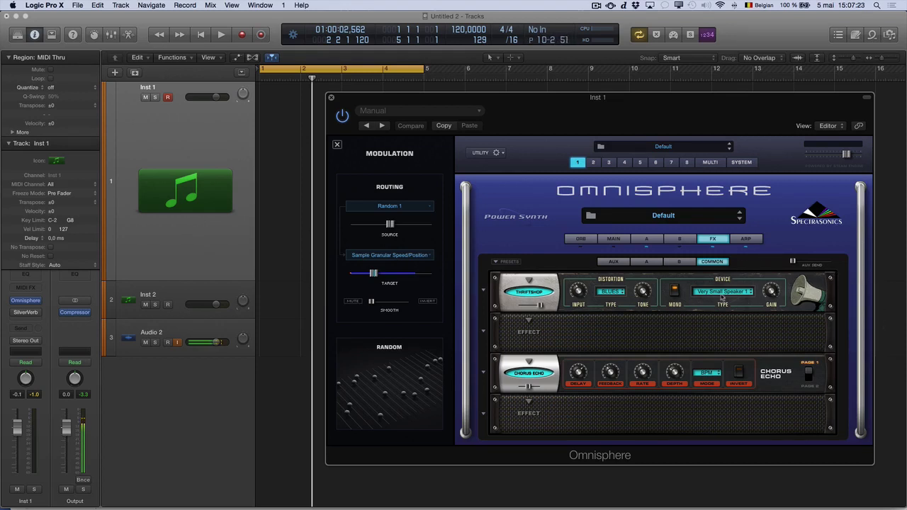
Set the Thriftshop effect's distortion type to OFF and reduce its mix to about halfway
{"action": "left_click", "coordinate": [605, 292]}
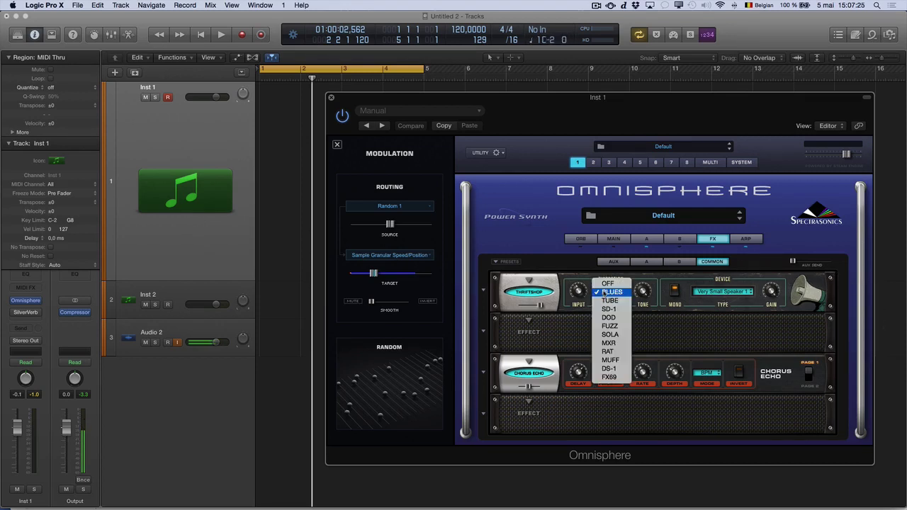
{"action": "left_click", "coordinate": [607, 283]}
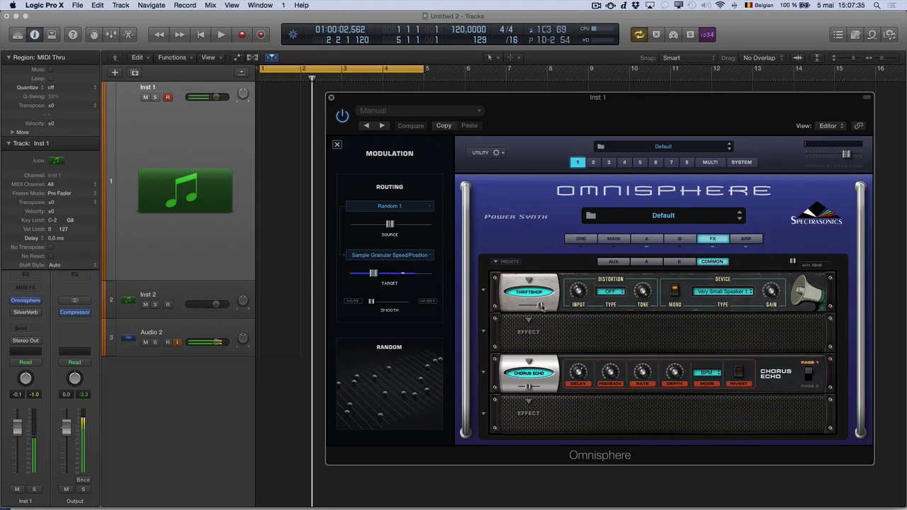
{"action": "left_click_drag", "start_coordinate": [542, 306], "coordinate": [532, 309]}
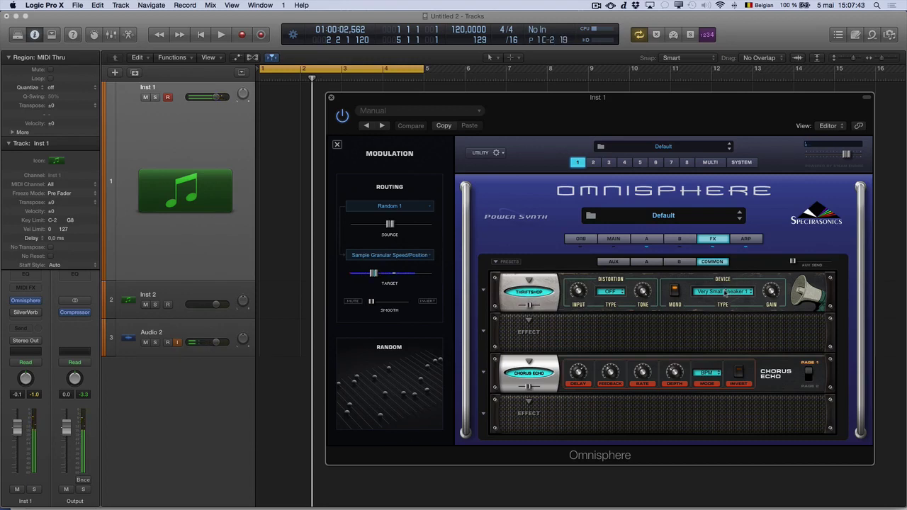
Add the Innerspace creative effect to the second common effects slot and lower its mix to about halfway
{"action": "left_click", "coordinate": [528, 323]}
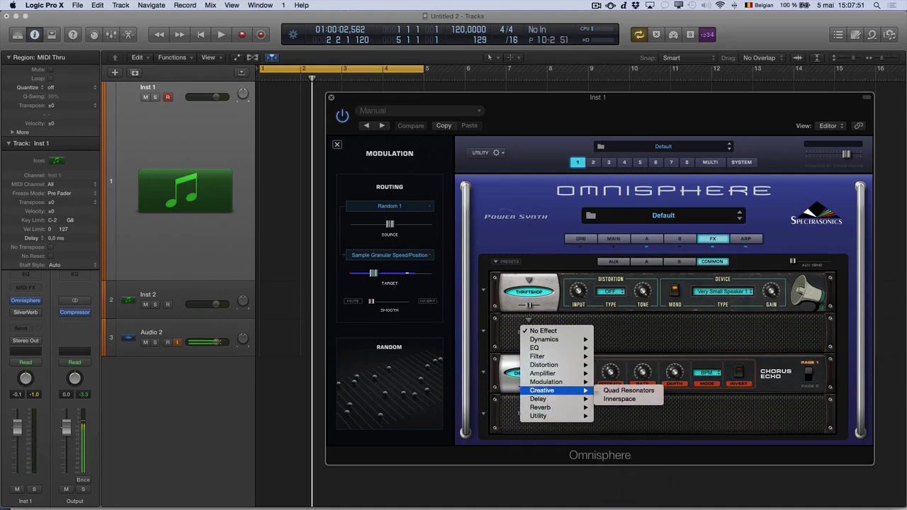
{"action": "left_click", "coordinate": [605, 399]}
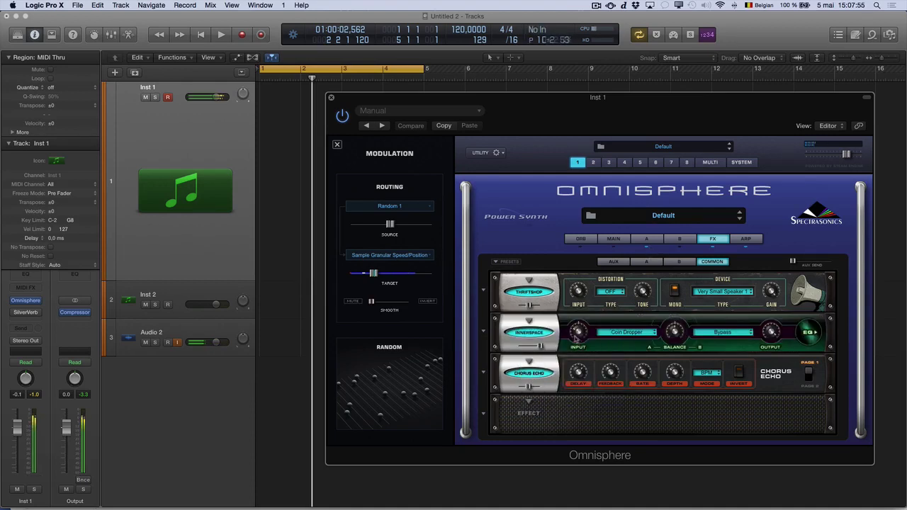
{"action": "left_click_drag", "start_coordinate": [543, 346], "coordinate": [528, 348]}
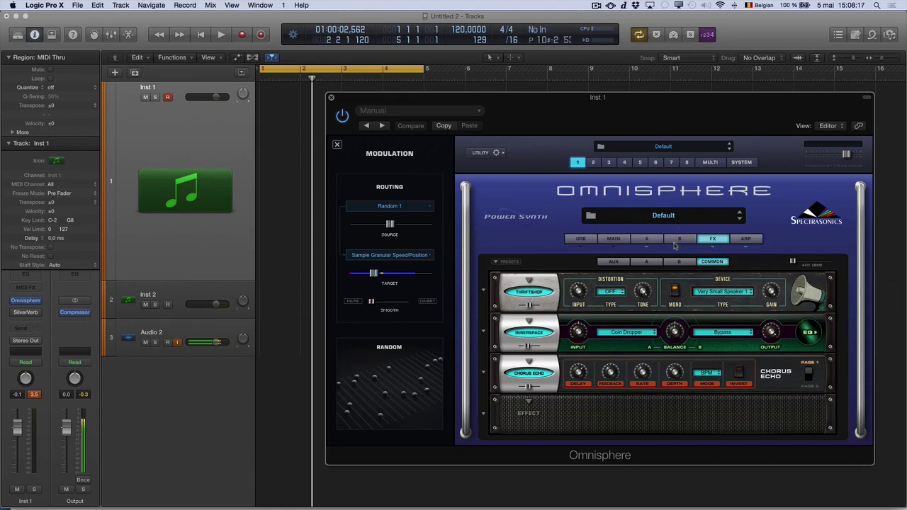
Initialize the patch to start again from the default sound
{"action": "left_click", "coordinate": [481, 155]}
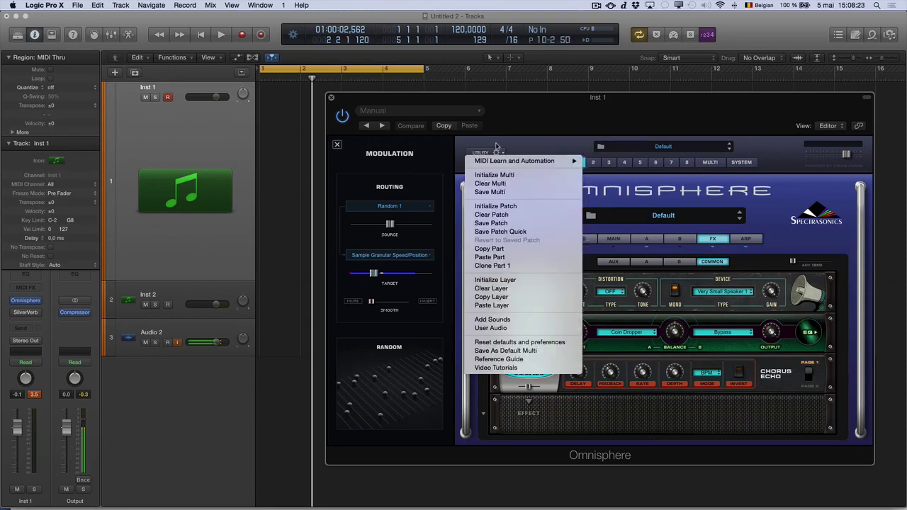
{"action": "left_click", "coordinate": [495, 206]}
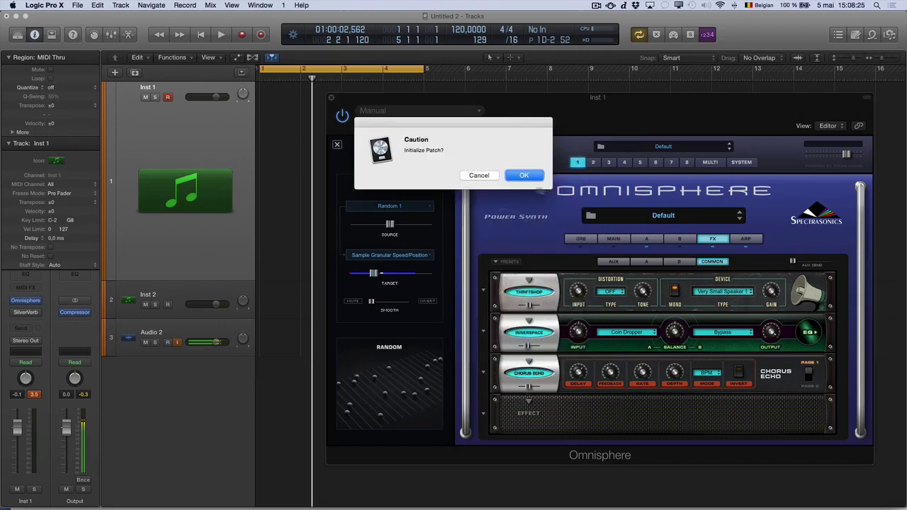
{"action": "left_click", "coordinate": [525, 177]}
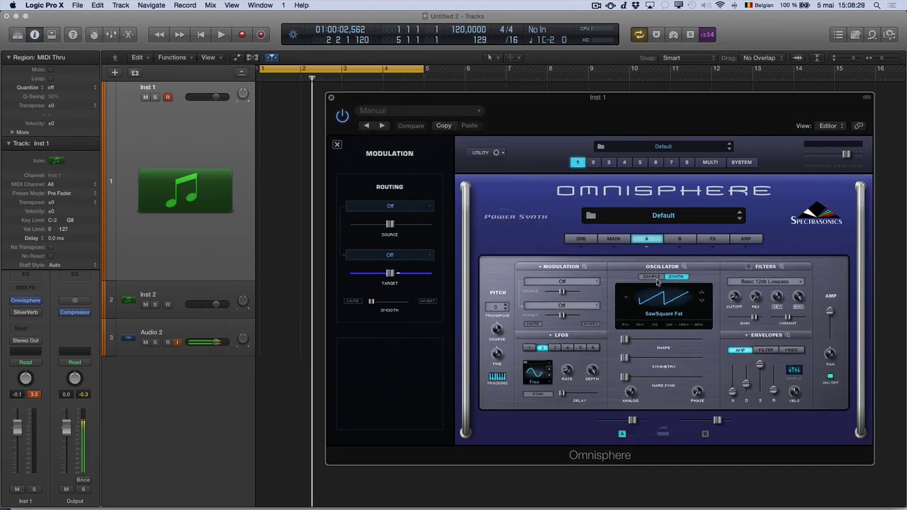
Choose 72-Reggae Microbe - G as oscillator A's user soundsource and reset the Inst 1 channel's peak level display
{"action": "left_click", "coordinate": [659, 284]}
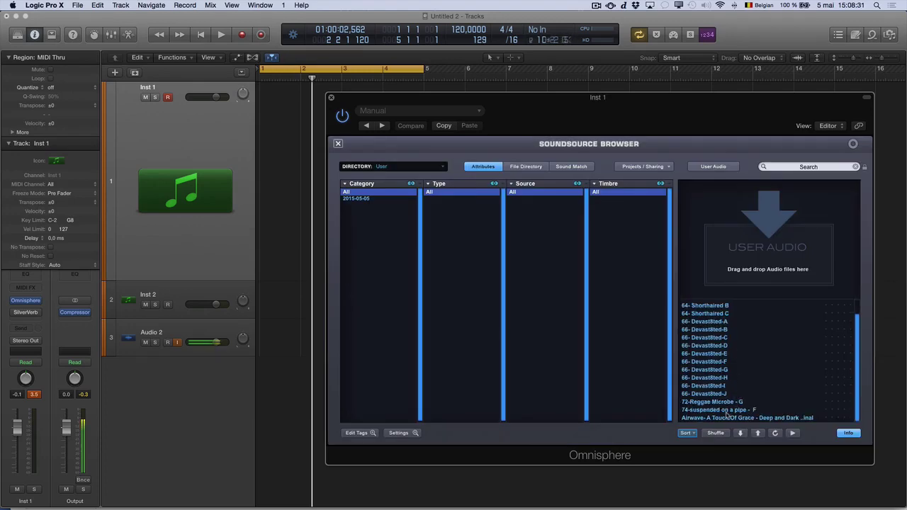
{"action": "left_click", "coordinate": [725, 402]}
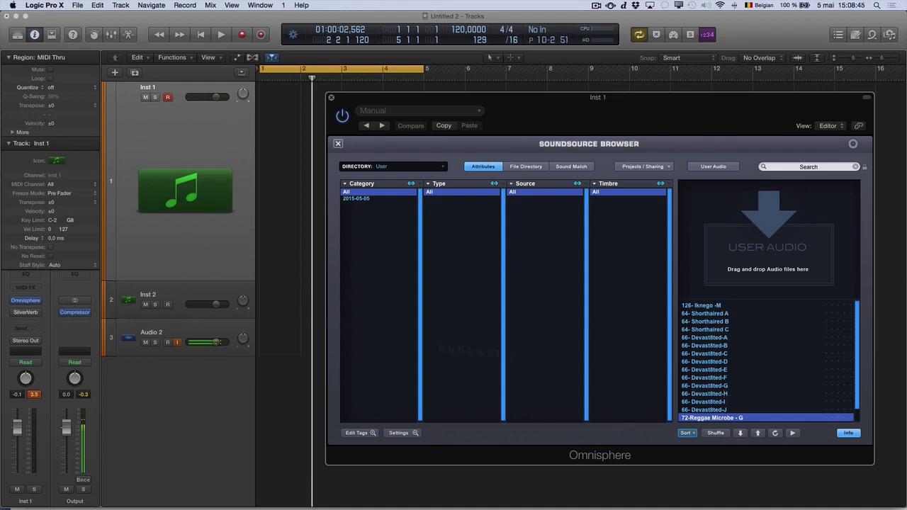
{"action": "left_click", "coordinate": [34, 395]}
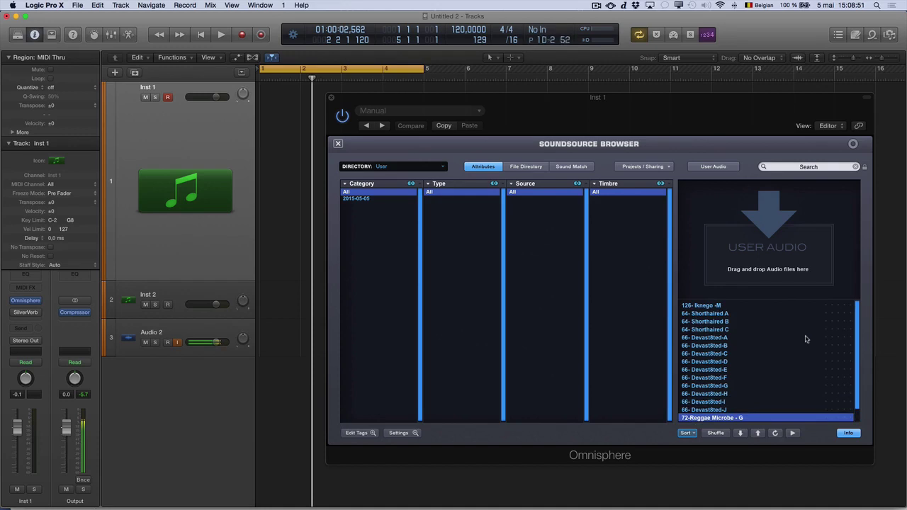
Choose the Airwave- A Touch Of Grace user soundsource for oscillator A and raise its sample start to the maximum
{"action": "scroll", "coordinate": [805, 339], "scroll_direction": "down", "scroll_amount": 2}
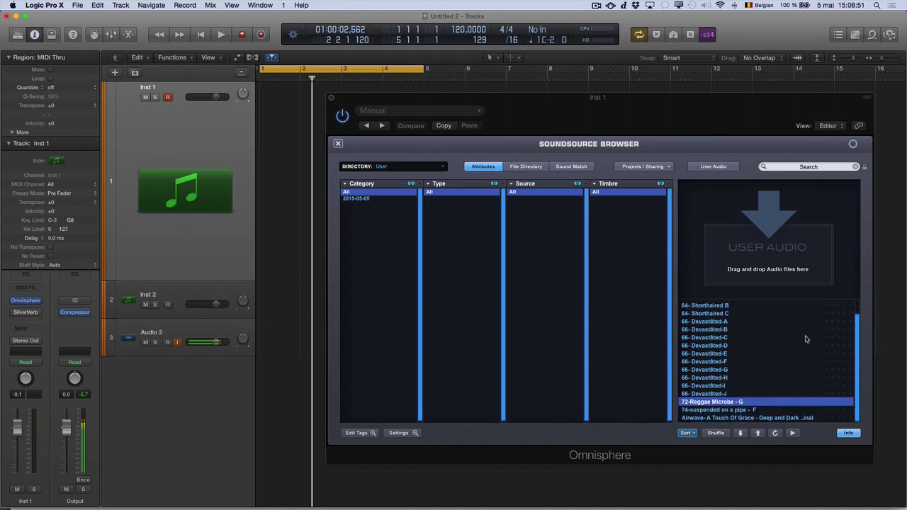
{"action": "left_click", "coordinate": [749, 418]}
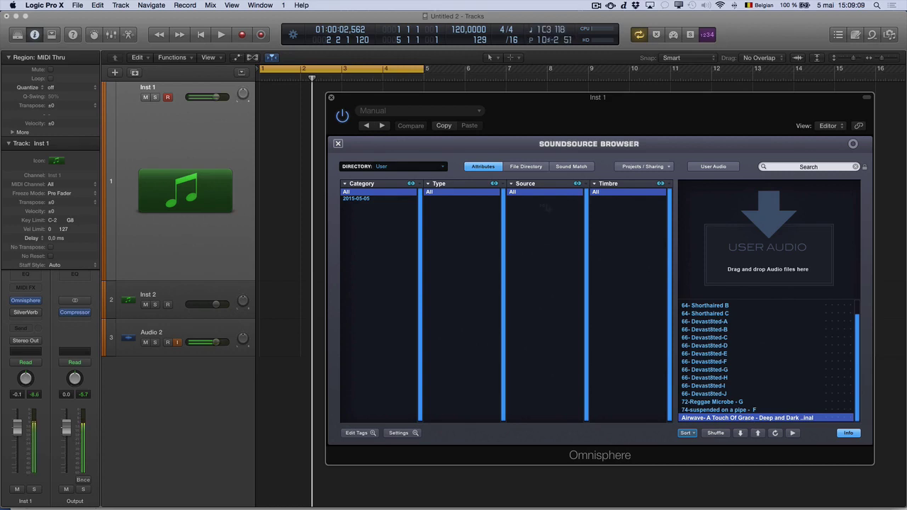
{"action": "left_click", "coordinate": [338, 144]}
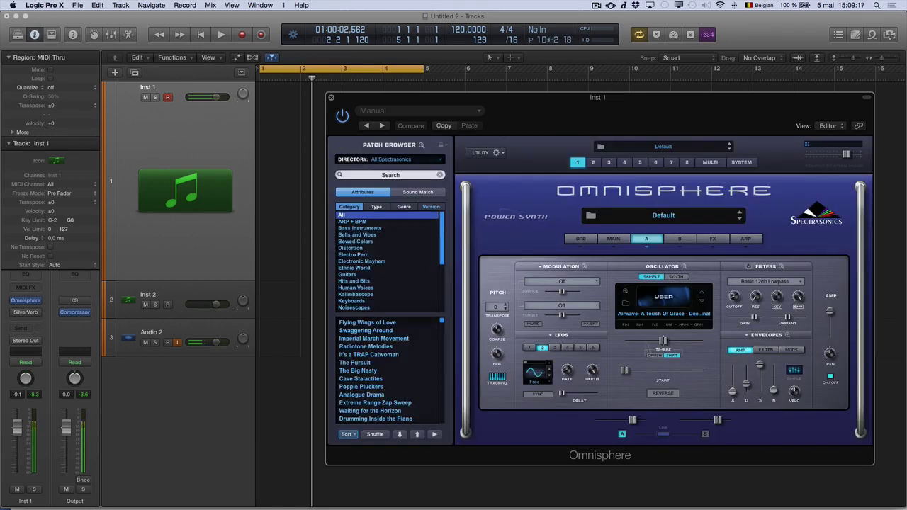
{"action": "left_click_drag", "start_coordinate": [624, 370], "coordinate": [702, 370]}
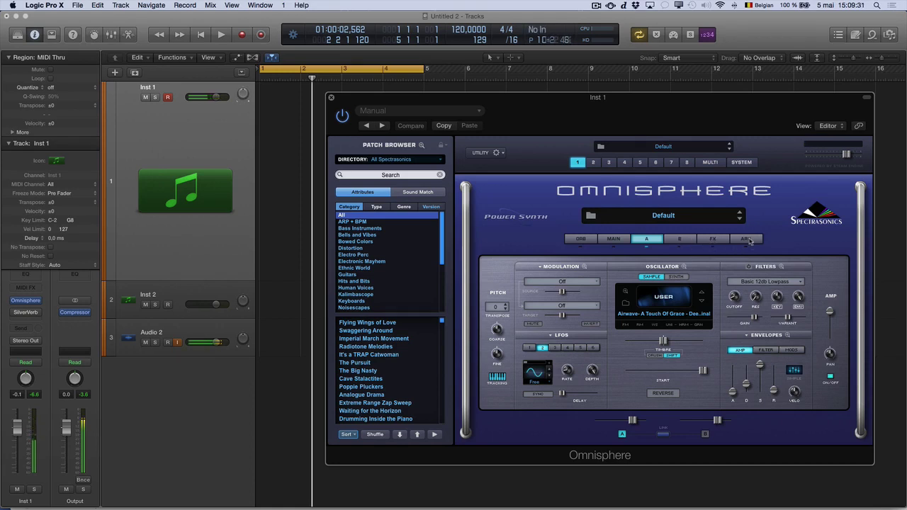
Enable granular synthesis on oscillator A and raise its intensity to about 80%
{"action": "left_click", "coordinate": [699, 324]}
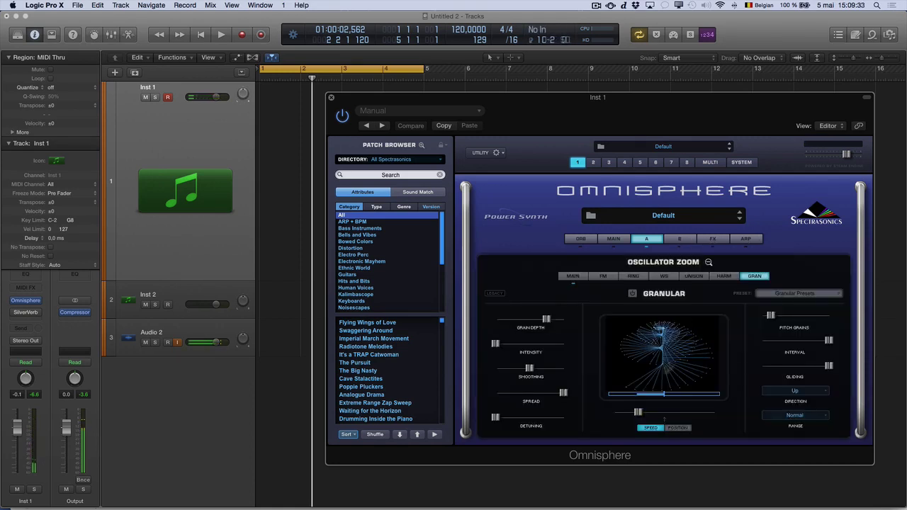
{"action": "left_click", "coordinate": [633, 294]}
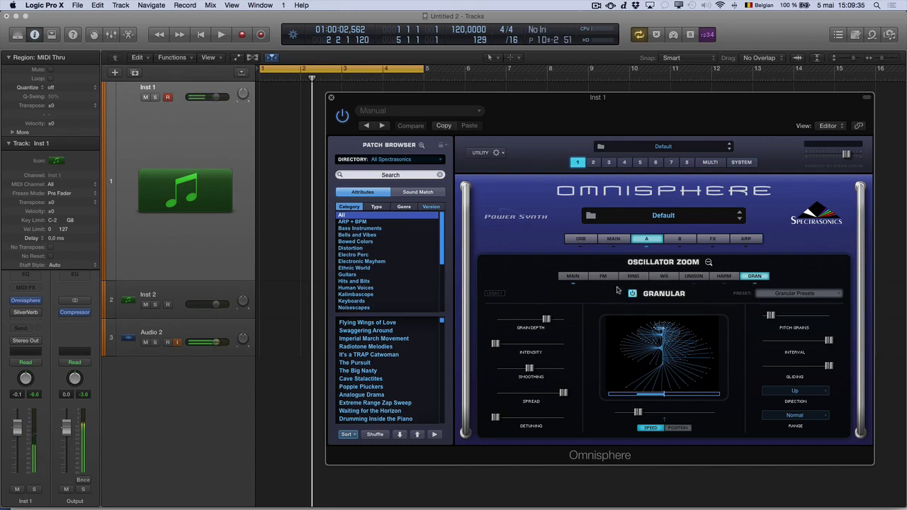
{"action": "left_click_drag", "start_coordinate": [495, 343], "coordinate": [552, 345]}
Switch the granular playback control to Position, set it to about the midpoint and modulate it with Randomize
{"action": "left_click", "coordinate": [677, 427]}
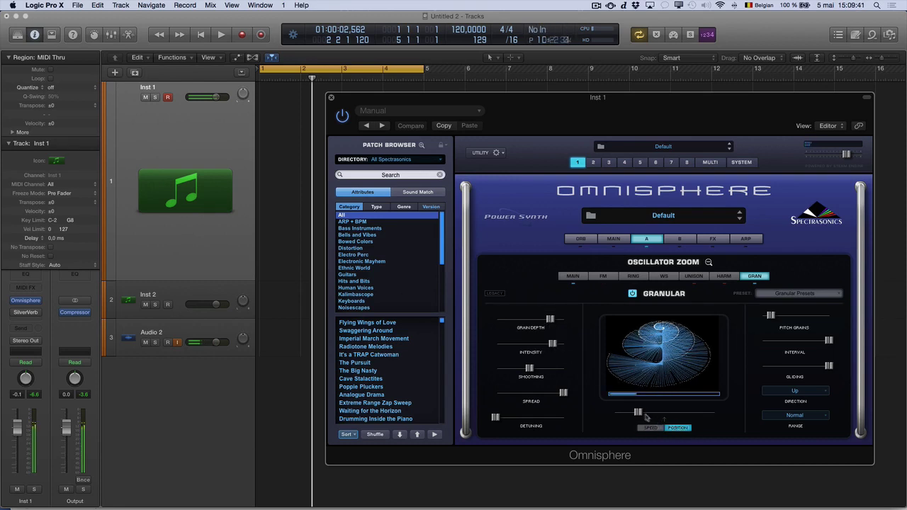
{"action": "left_click_drag", "start_coordinate": [640, 413], "coordinate": [666, 413]}
{"action": "right_click", "coordinate": [668, 407]}
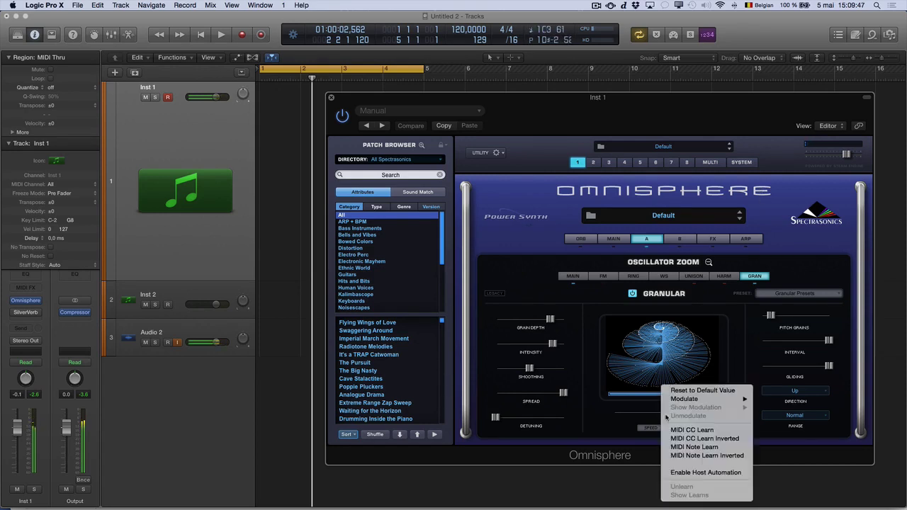
{"action": "mouse_move", "coordinate": [706, 403]}
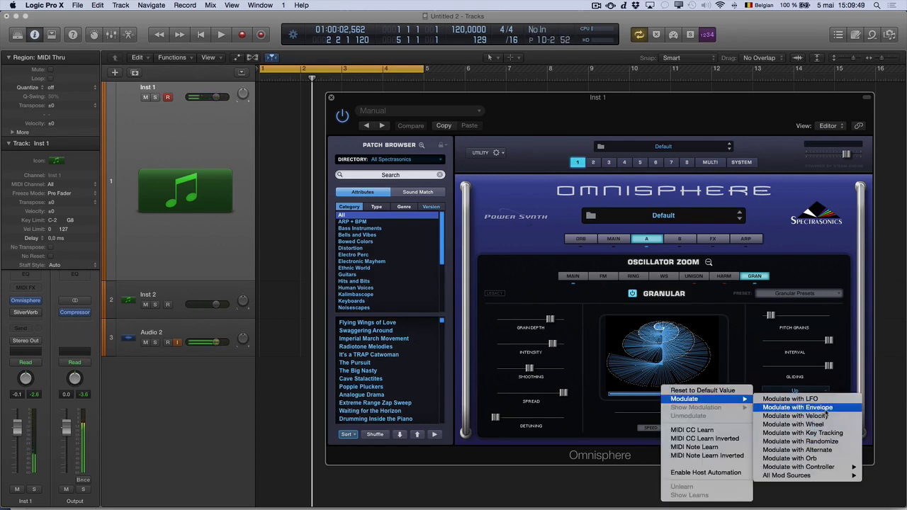
{"action": "left_click", "coordinate": [815, 441]}
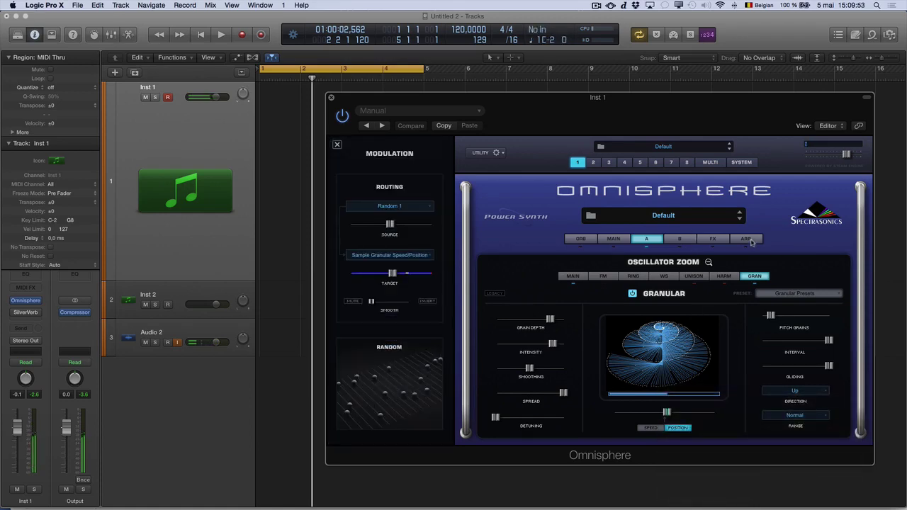
Enable the arpeggiator and shorten its pattern from the end to a single step
{"action": "left_click", "coordinate": [749, 240]}
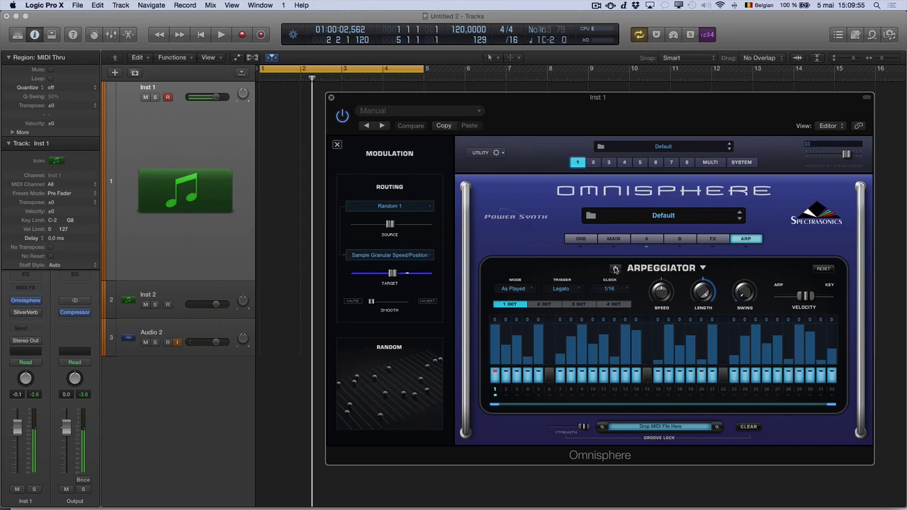
{"action": "left_click", "coordinate": [614, 267]}
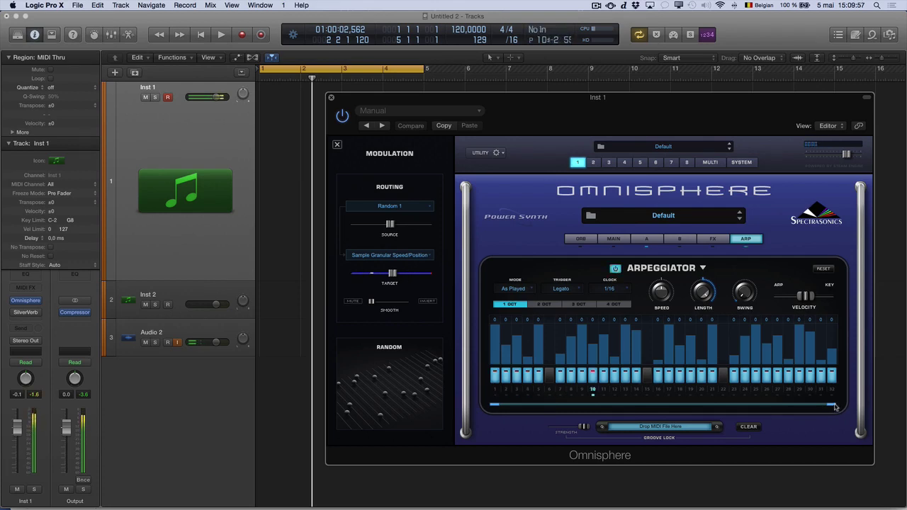
{"action": "left_click_drag", "start_coordinate": [838, 405], "coordinate": [496, 405]}
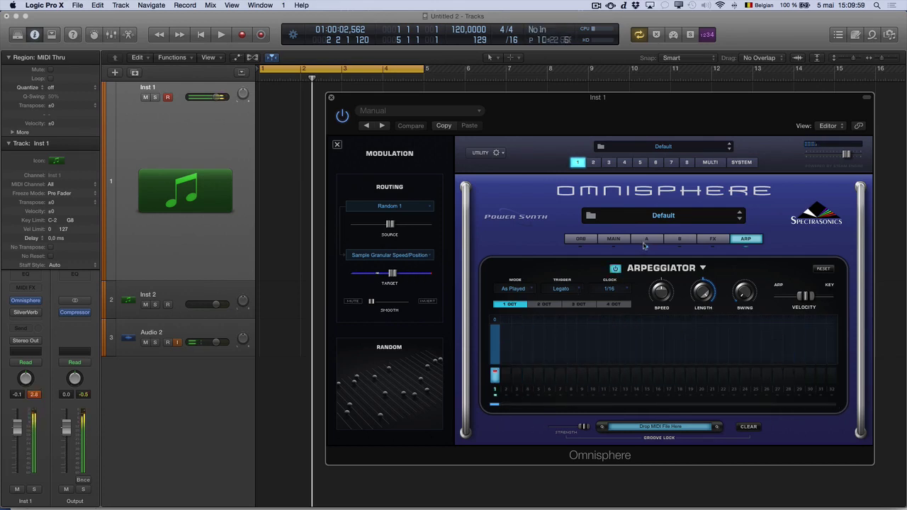
Lower layer A's amp envelope sustain to zero and its decay to nearly zero
{"action": "left_click", "coordinate": [646, 239]}
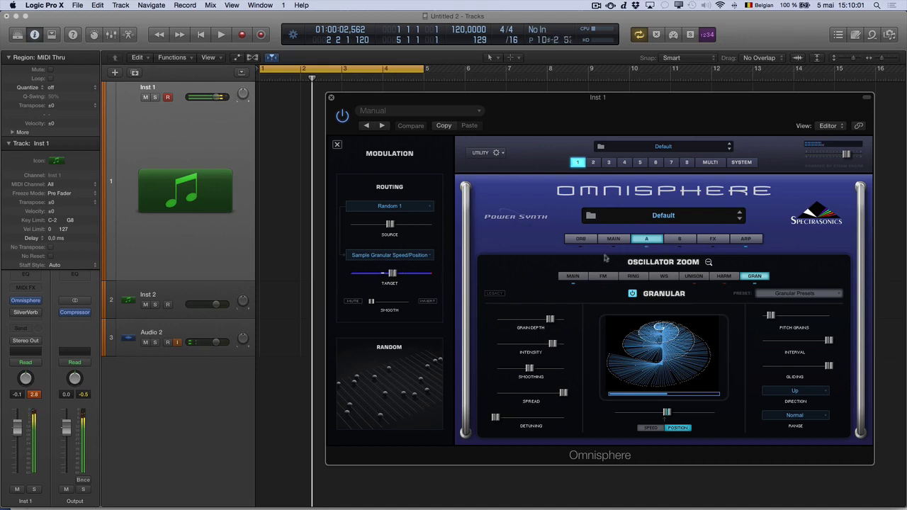
{"action": "left_click", "coordinate": [572, 276]}
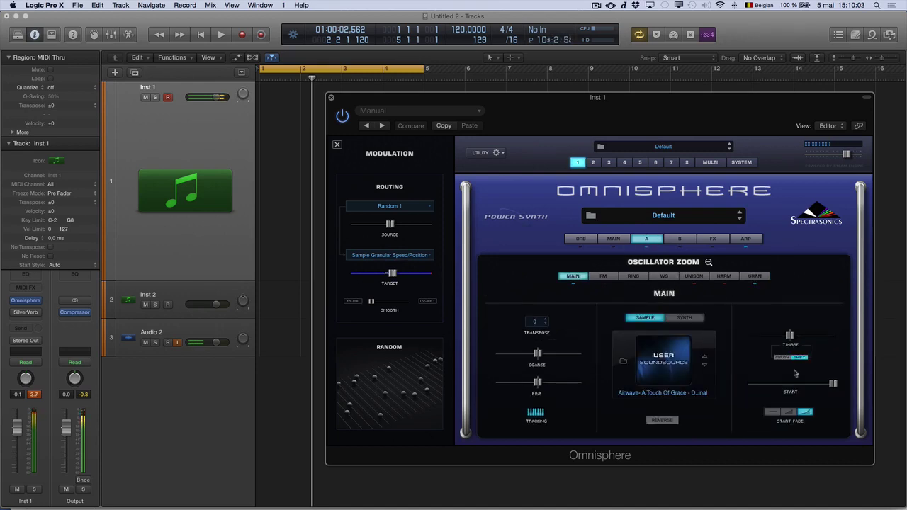
{"action": "left_click", "coordinate": [647, 240]}
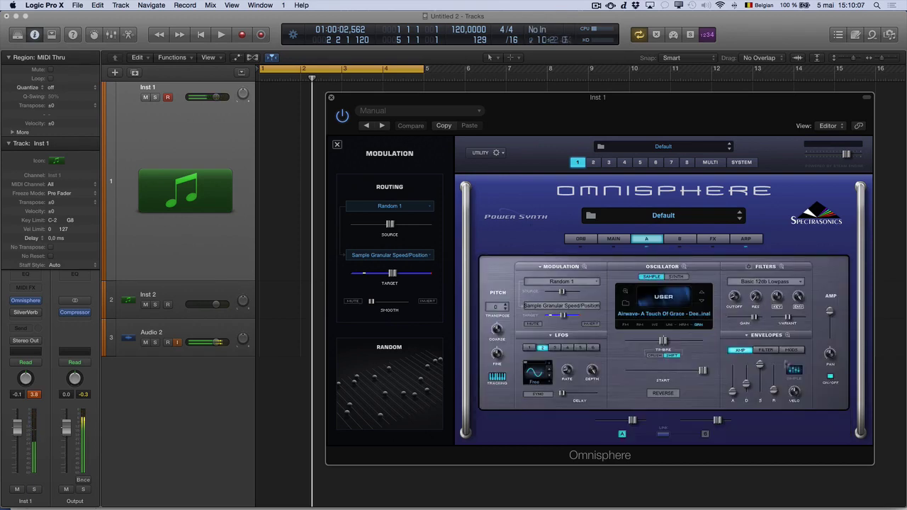
{"action": "left_click_drag", "start_coordinate": [759, 367], "coordinate": [760, 392]}
{"action": "left_click_drag", "start_coordinate": [746, 383], "coordinate": [748, 393]}
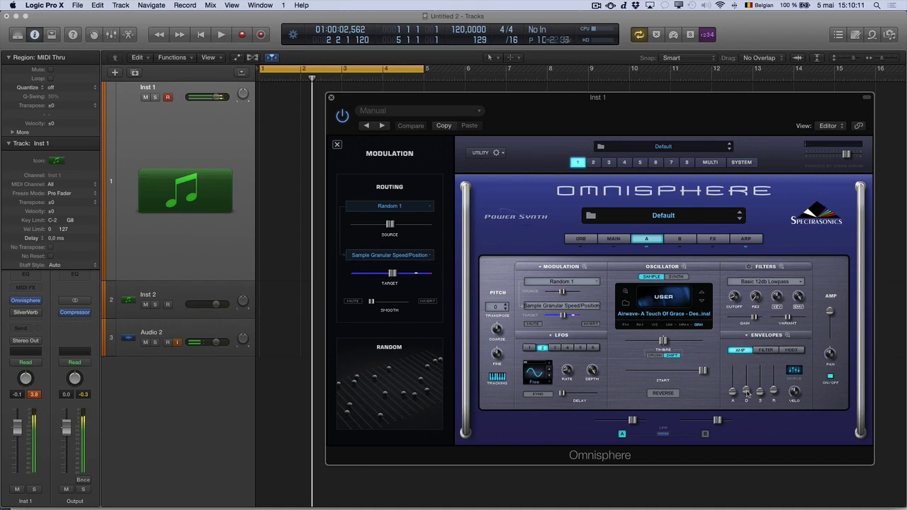
Reverse oscillator A's sample playback and lengthen the amp envelope's decay to about two-thirds
{"action": "left_click", "coordinate": [663, 394]}
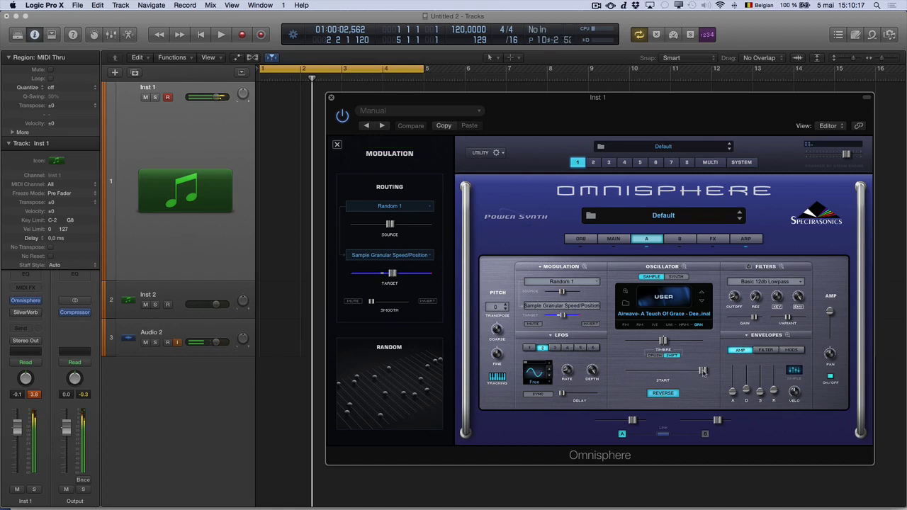
{"action": "mouse_move", "coordinate": [702, 371]}
{"action": "left_mouse_down"}
{"action": "mouse_move", "coordinate": [668, 375]}
{"action": "mouse_move", "coordinate": [705, 373]}
{"action": "left_mouse_up"}
{"action": "left_click", "coordinate": [746, 240]}
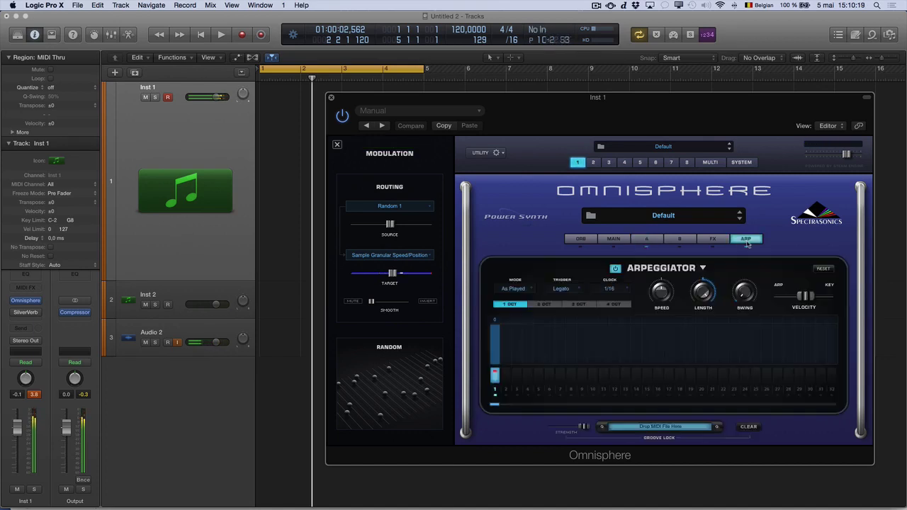
{"action": "left_click", "coordinate": [646, 240]}
{"action": "left_click_drag", "start_coordinate": [747, 394], "coordinate": [748, 378]}
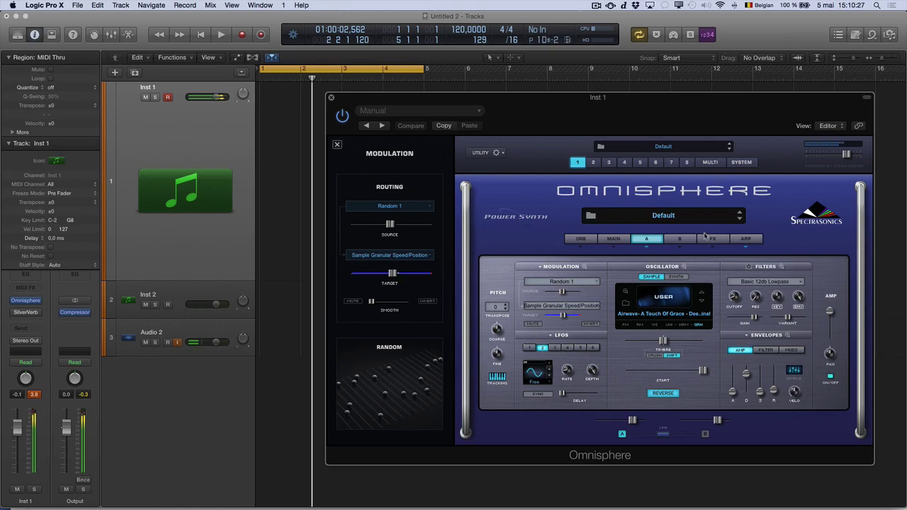
Add the Resonators effect to the second common effects slot and raise its mix to the maximum
{"action": "left_click", "coordinate": [712, 239]}
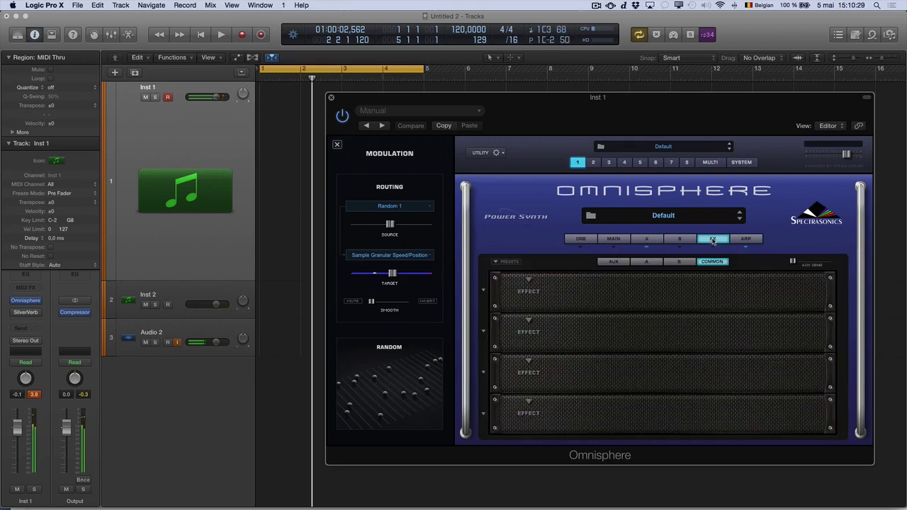
{"action": "left_click", "coordinate": [528, 325]}
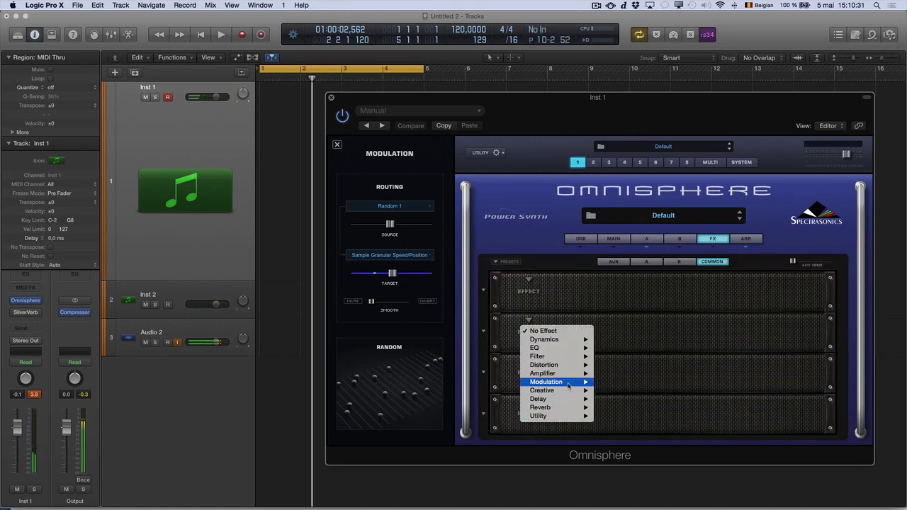
{"action": "mouse_move", "coordinate": [567, 384]}
{"action": "left_click", "coordinate": [624, 391]}
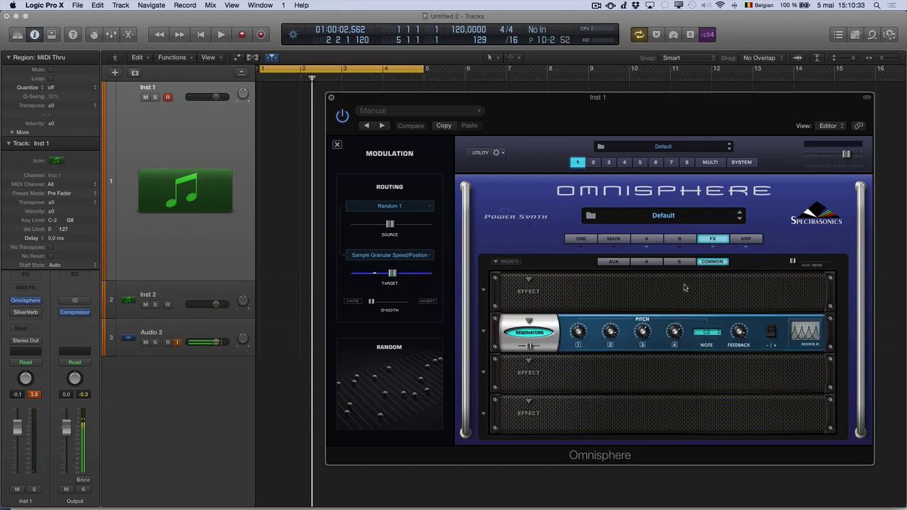
{"action": "left_click", "coordinate": [799, 337]}
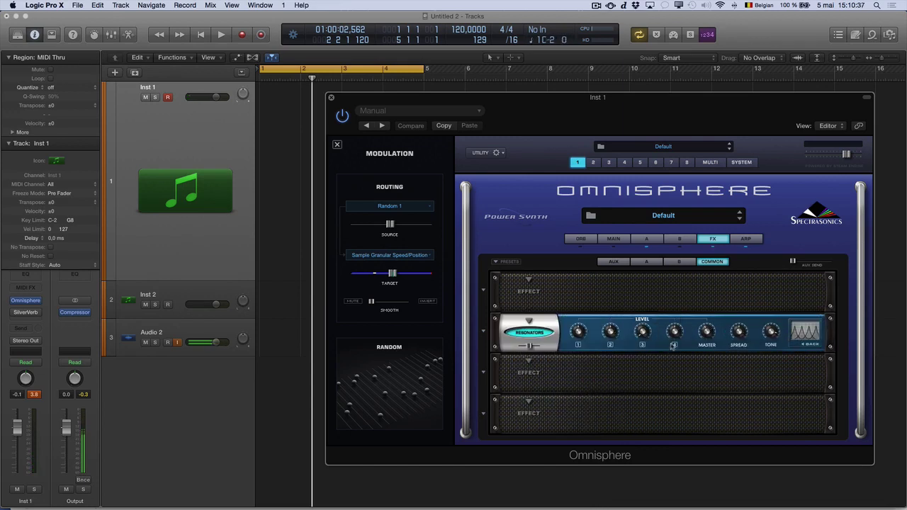
{"action": "left_click_drag", "start_coordinate": [675, 334], "coordinate": [660, 437]}
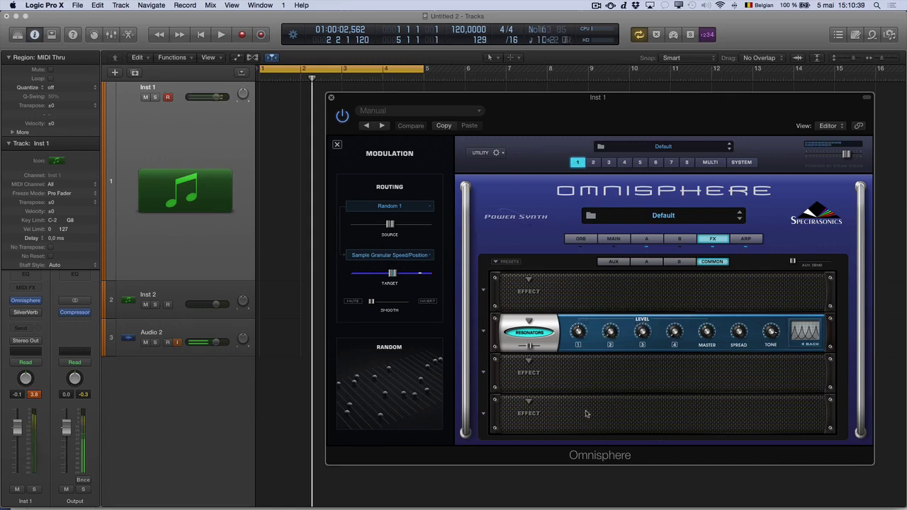
{"action": "left_click_drag", "start_coordinate": [529, 347], "coordinate": [541, 346]}
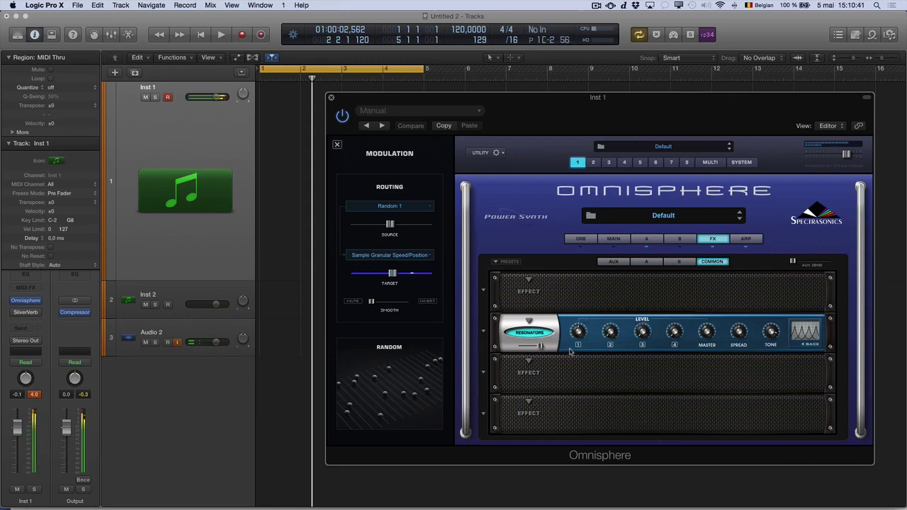
Adjust the Resonators' pitch 1 to -11 semitones and pitch 2 to +0 semitones
{"action": "left_click", "coordinate": [802, 338]}
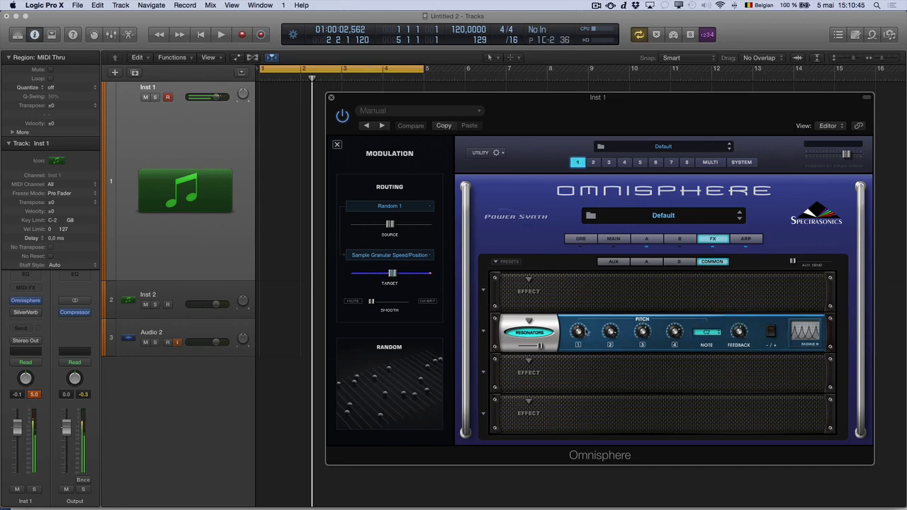
{"action": "left_click_drag", "start_coordinate": [578, 331], "coordinate": [579, 360]}
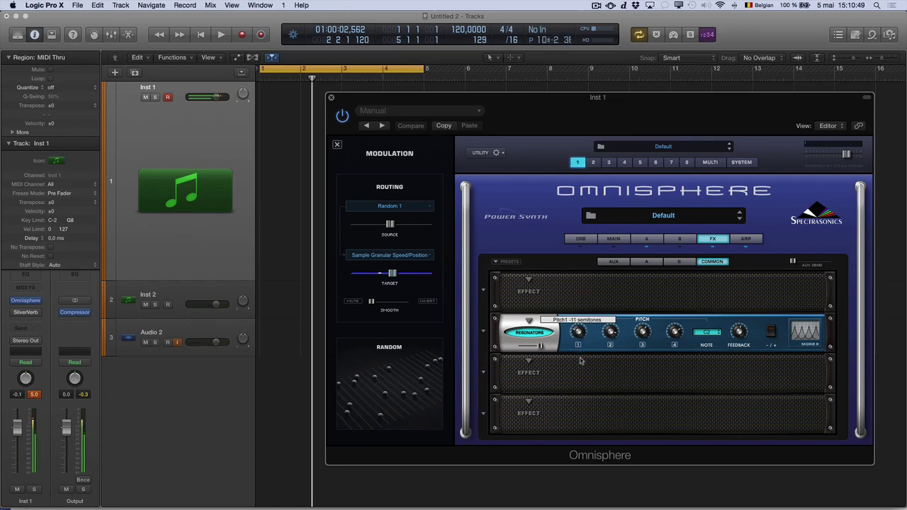
{"action": "left_click_drag", "start_coordinate": [610, 332], "coordinate": [611, 362]}
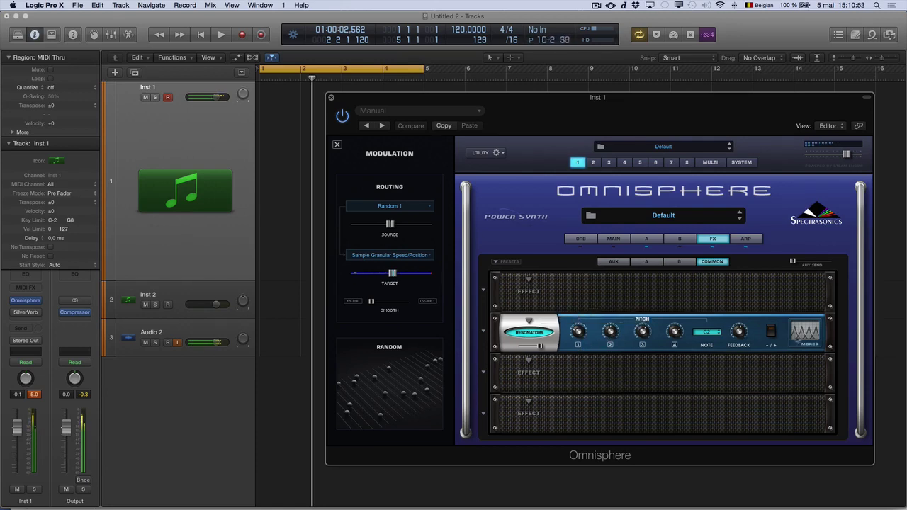
{"action": "left_click", "coordinate": [806, 340]}
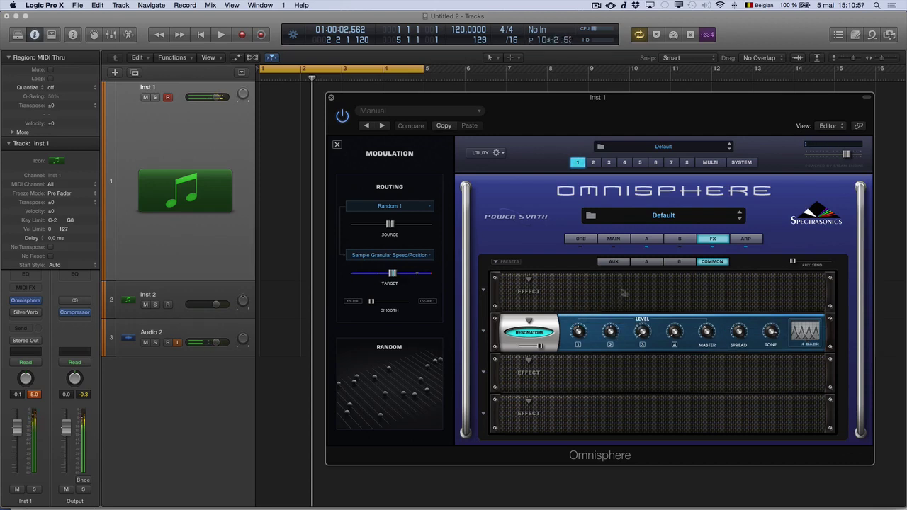
{"action": "left_click", "coordinate": [806, 338]}
{"action": "mouse_move", "coordinate": [610, 333]}
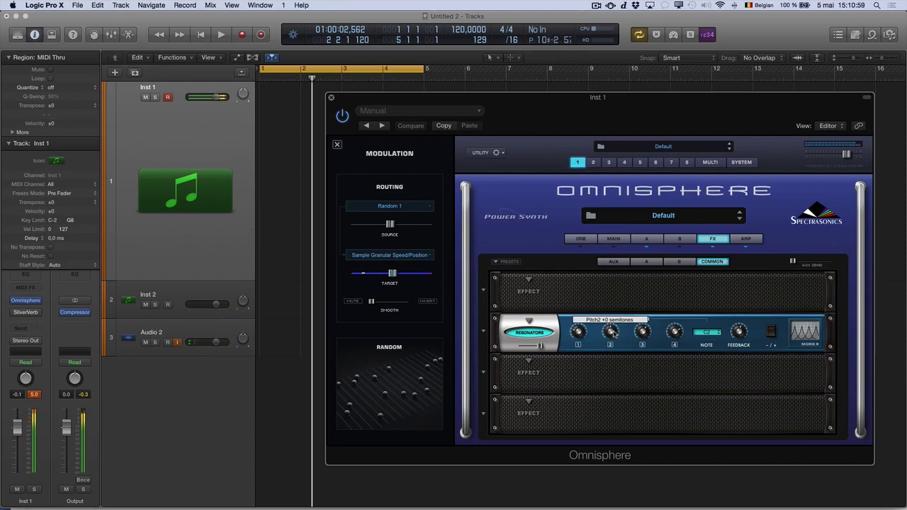
{"action": "left_click", "coordinate": [806, 340]}
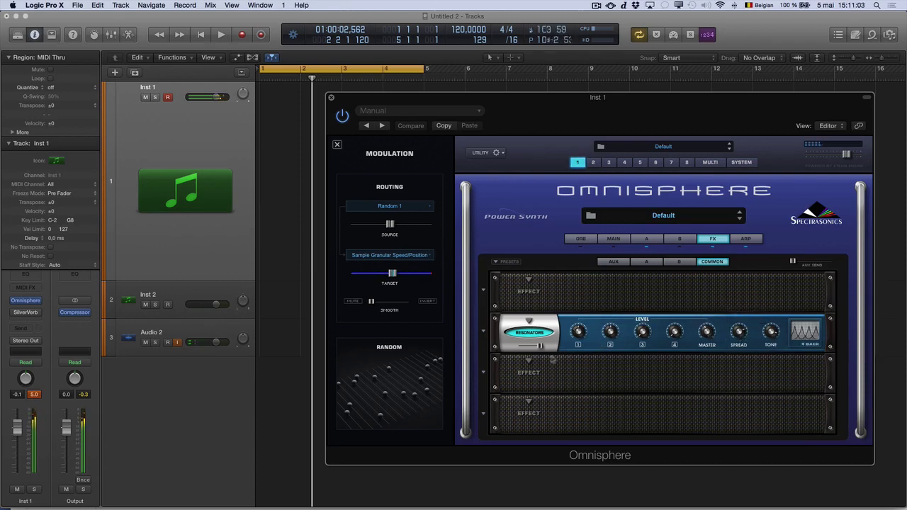
Add the Solina Ensemble modulation effect to the third common effects slot and lower its mix to about 60%
{"action": "left_click", "coordinate": [529, 361]}
{"action": "mouse_move", "coordinate": [564, 425]}
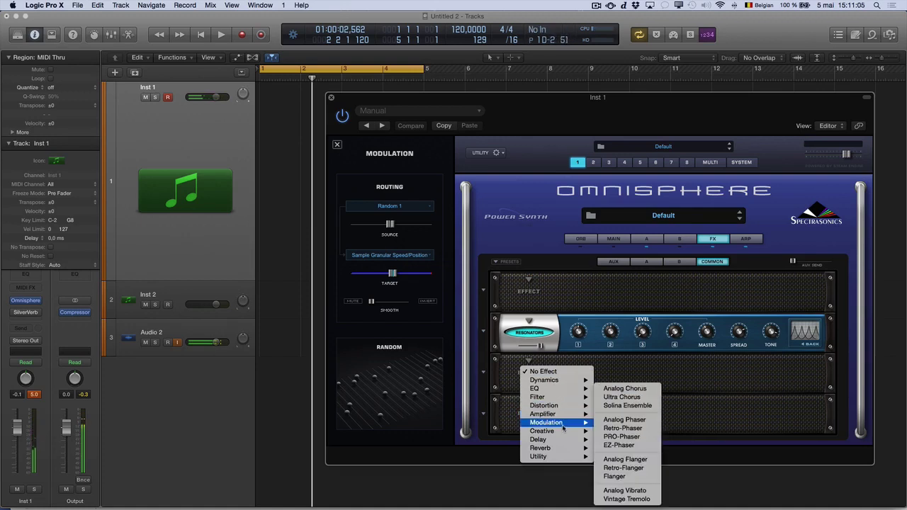
{"action": "left_click", "coordinate": [627, 405]}
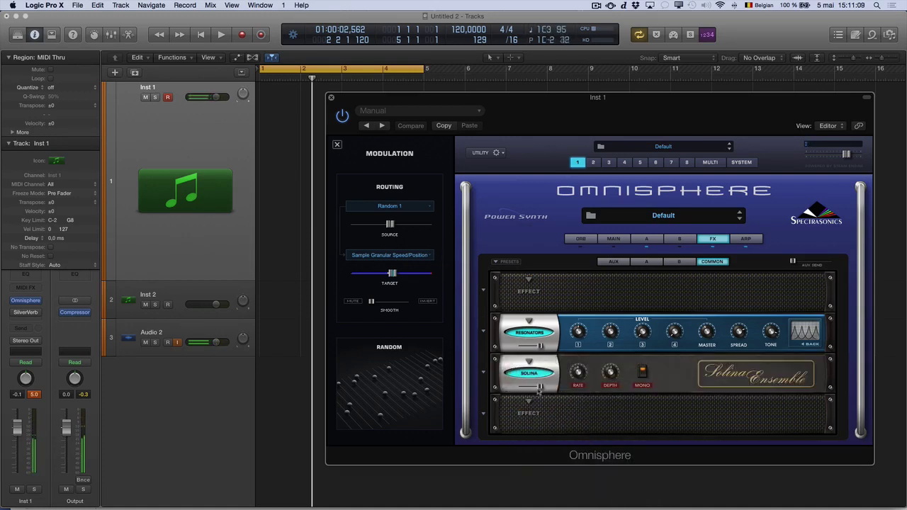
{"action": "mouse_move", "coordinate": [539, 387]}
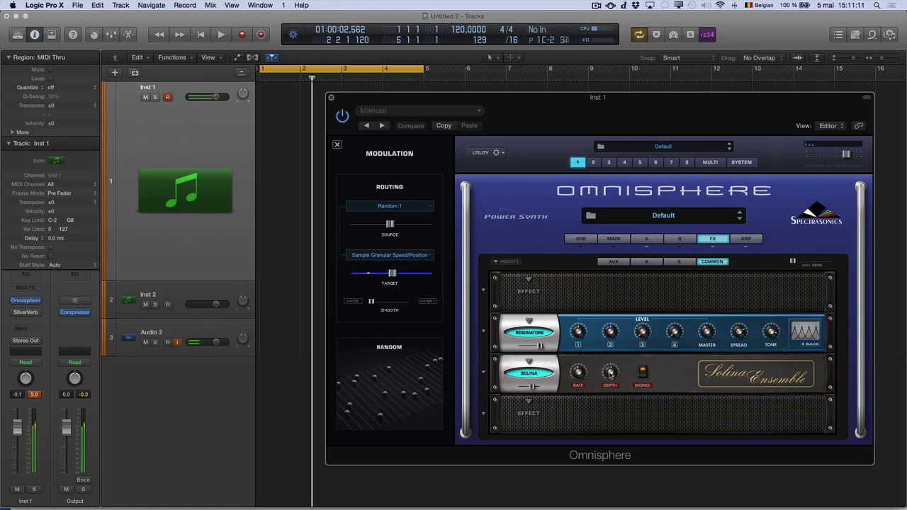
Lower the Resonators' mix to about 60% and add the Chorus Echo delay effect to the fourth common effects slot
{"action": "mouse_move", "coordinate": [528, 348]}
{"action": "left_click_drag", "start_coordinate": [528, 348], "coordinate": [537, 349]}
{"action": "left_click", "coordinate": [527, 402]}
{"action": "mouse_move", "coordinate": [552, 479]}
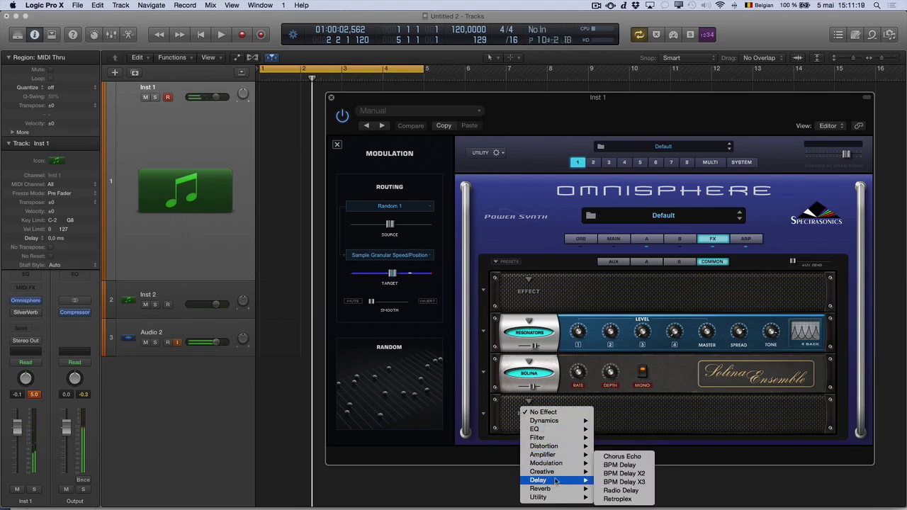
{"action": "left_click", "coordinate": [629, 457]}
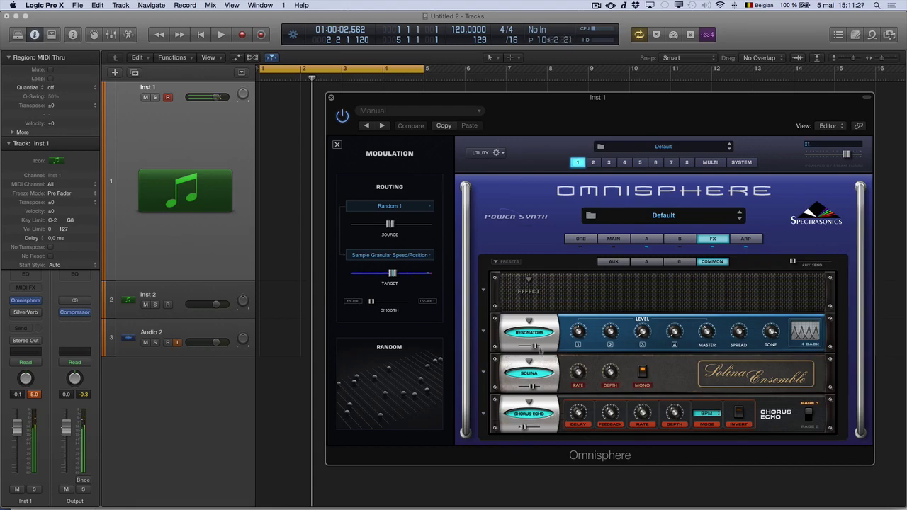
{"action": "mouse_move", "coordinate": [530, 347]}
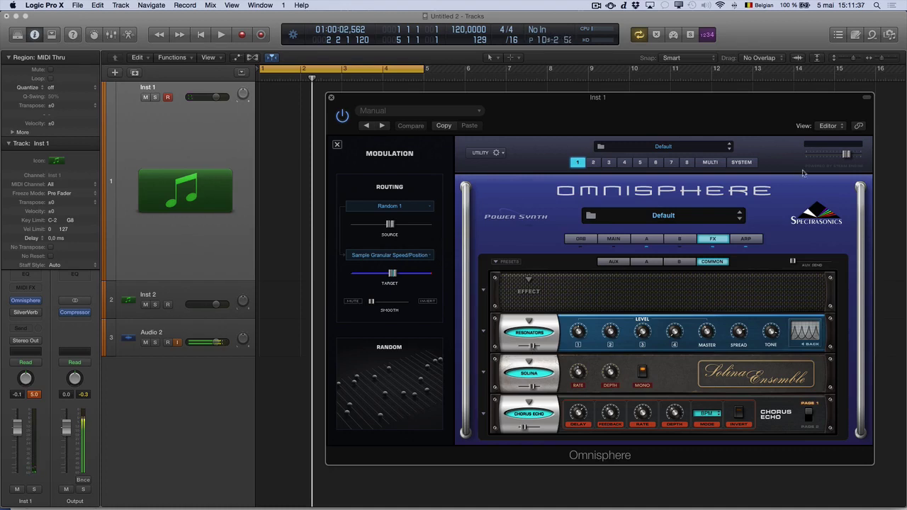
Show layer A's oscillator page, and switch to Safari to review the Airwave - Dance Breaks Vol2 product page on Loopmasters
{"action": "left_click", "coordinate": [653, 240]}
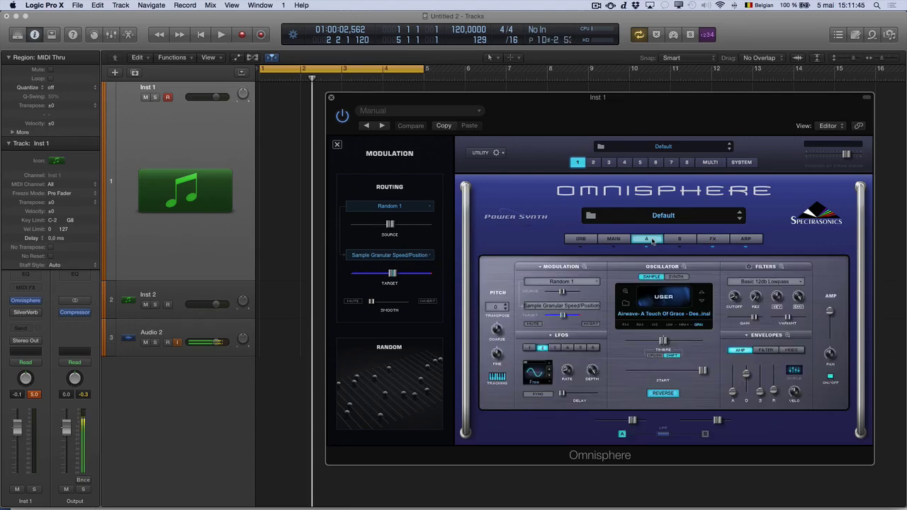
{"action": "key", "text": "super+Tab"}
{"action": "key", "text": "super+Tab"}
{"action": "key", "text": "super+Tab"}
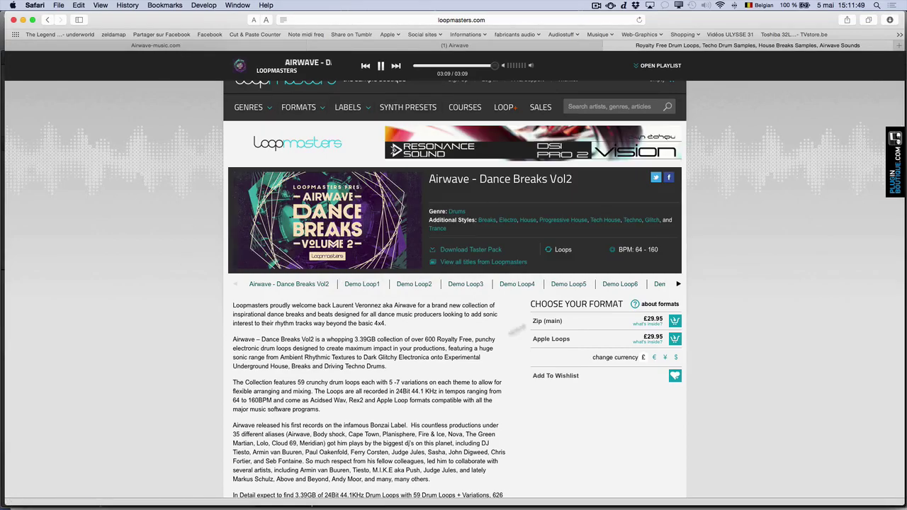
{"action": "mouse_move", "coordinate": [319, 244]}
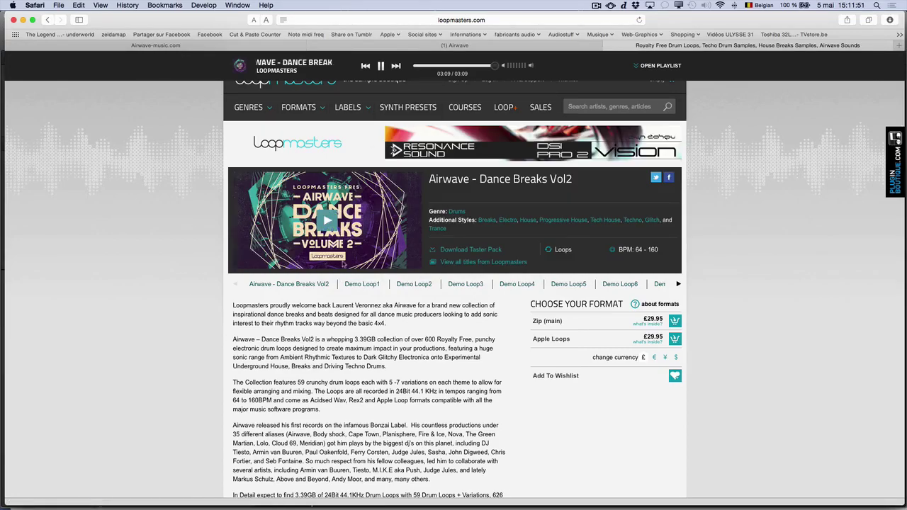
{"action": "scroll", "coordinate": [326, 277], "scroll_direction": "down", "scroll_amount": 6}
{"action": "scroll", "coordinate": [314, 289], "scroll_direction": "up", "scroll_amount": 3}
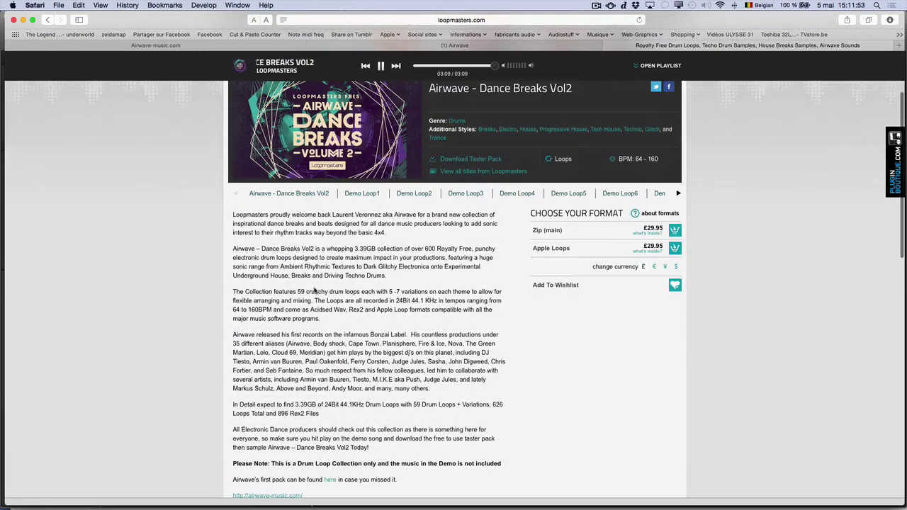
{"action": "scroll", "coordinate": [313, 289], "scroll_direction": "up", "scroll_amount": 1}
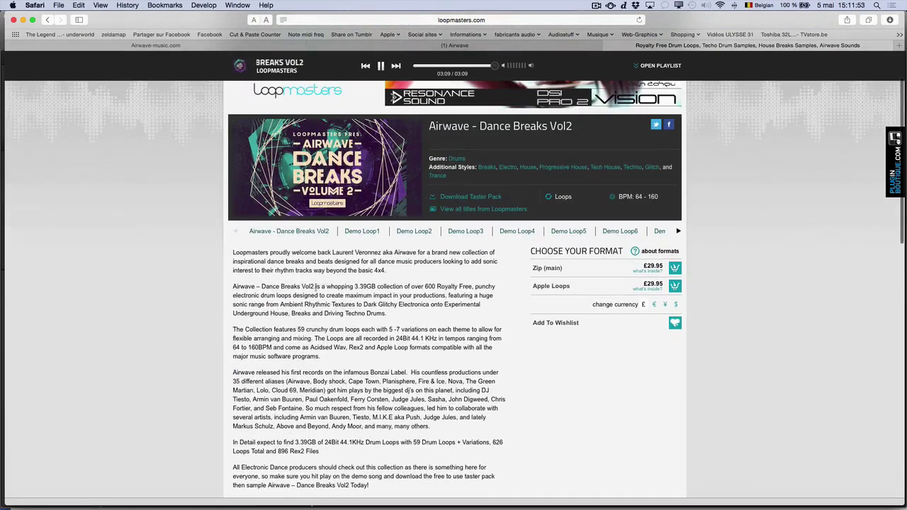
Change the sample pack's price currency to euros and look through its description and contents list
{"action": "left_click", "coordinate": [655, 305]}
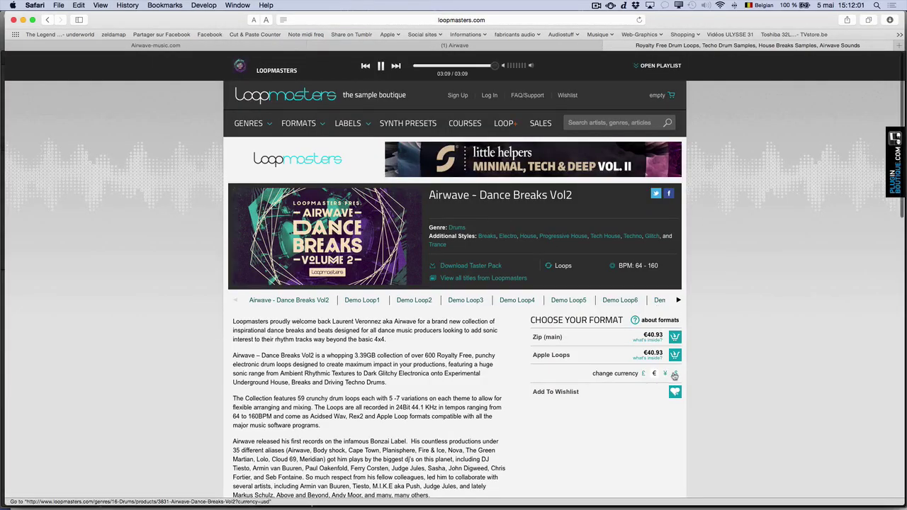
{"action": "scroll", "coordinate": [395, 292], "scroll_direction": "down", "scroll_amount": 5}
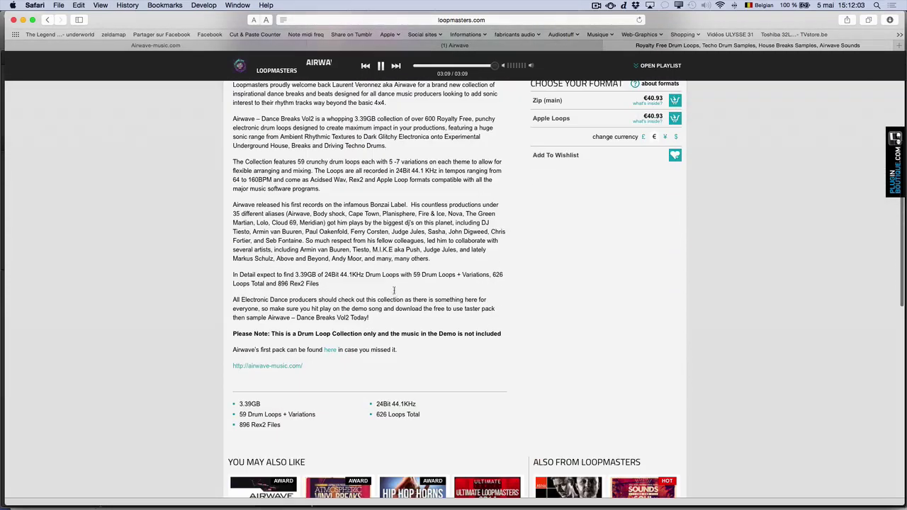
{"action": "scroll", "coordinate": [395, 293], "scroll_direction": "down", "scroll_amount": 1}
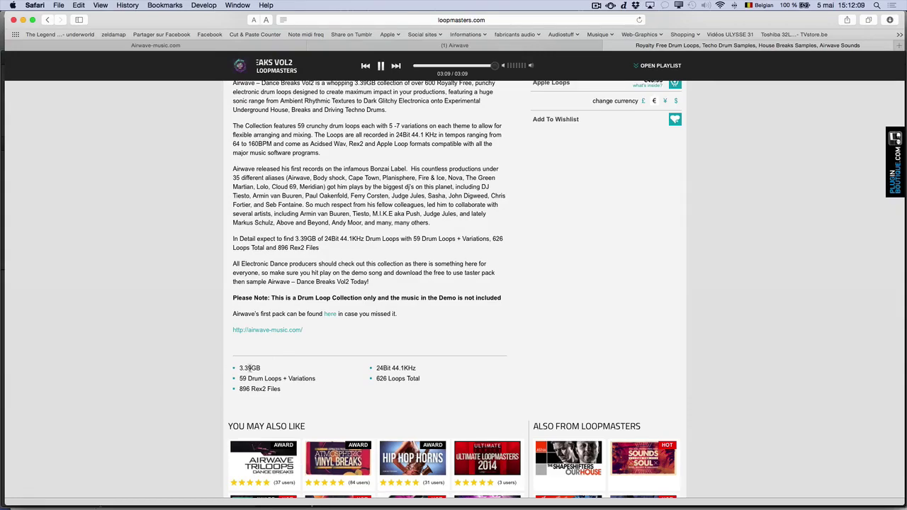
{"action": "scroll", "coordinate": [315, 311], "scroll_direction": "up", "scroll_amount": 4}
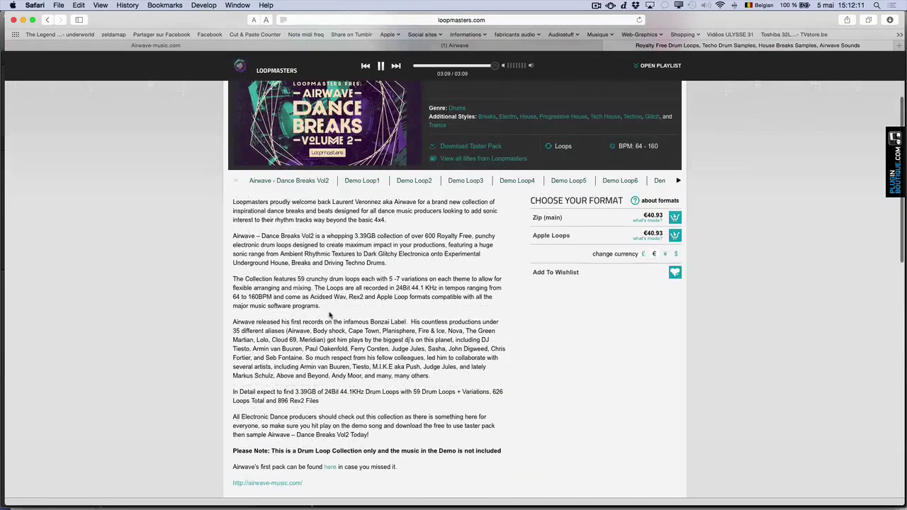
{"action": "scroll", "coordinate": [329, 314], "scroll_direction": "up", "scroll_amount": 3}
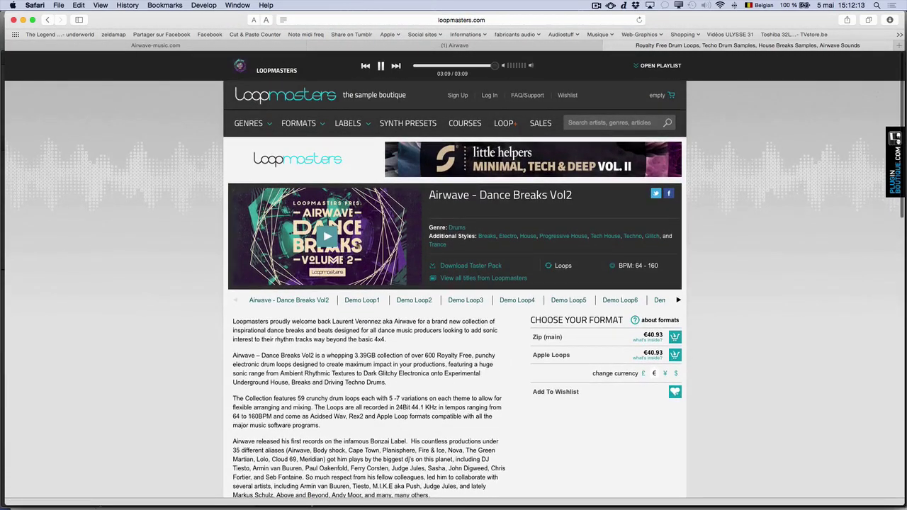